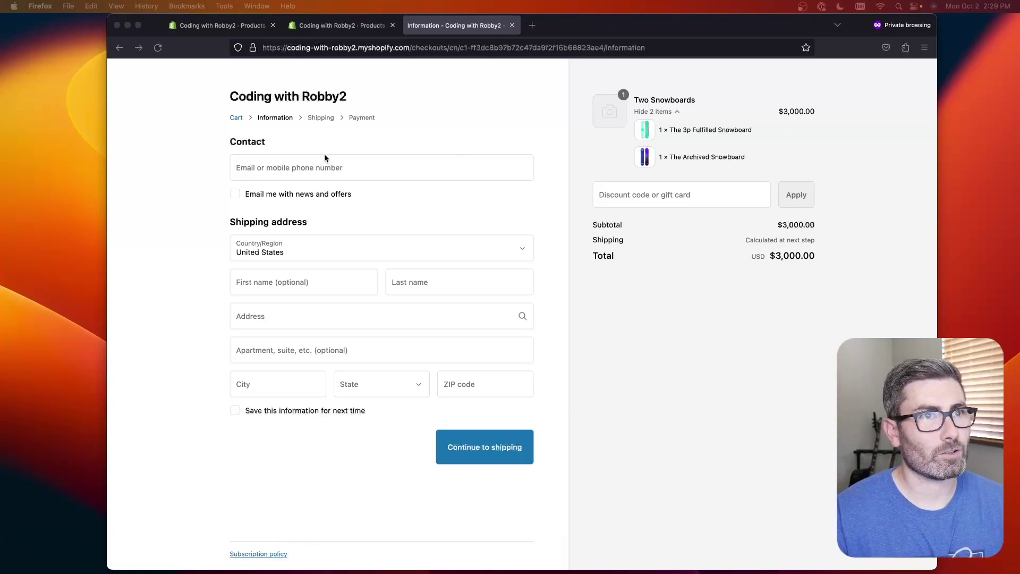
# Check that the checkout shows the Two Snowboards bundle priced at $3,000.00.
pyautogui.click(632, 101)
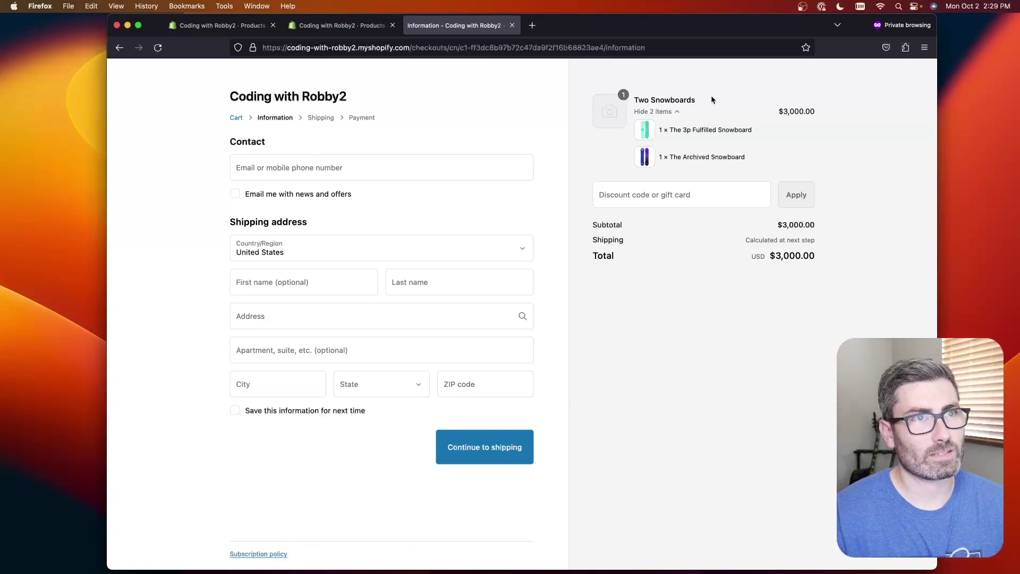
pyautogui.moveTo(712, 99); pyautogui.dragTo(633, 100)
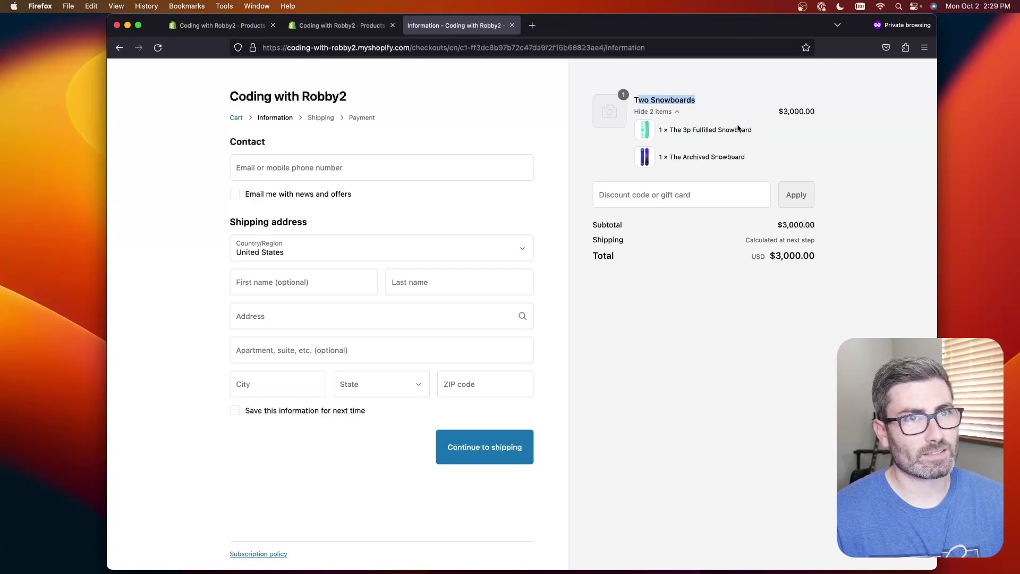
pyautogui.moveTo(819, 113); pyautogui.dragTo(776, 116)
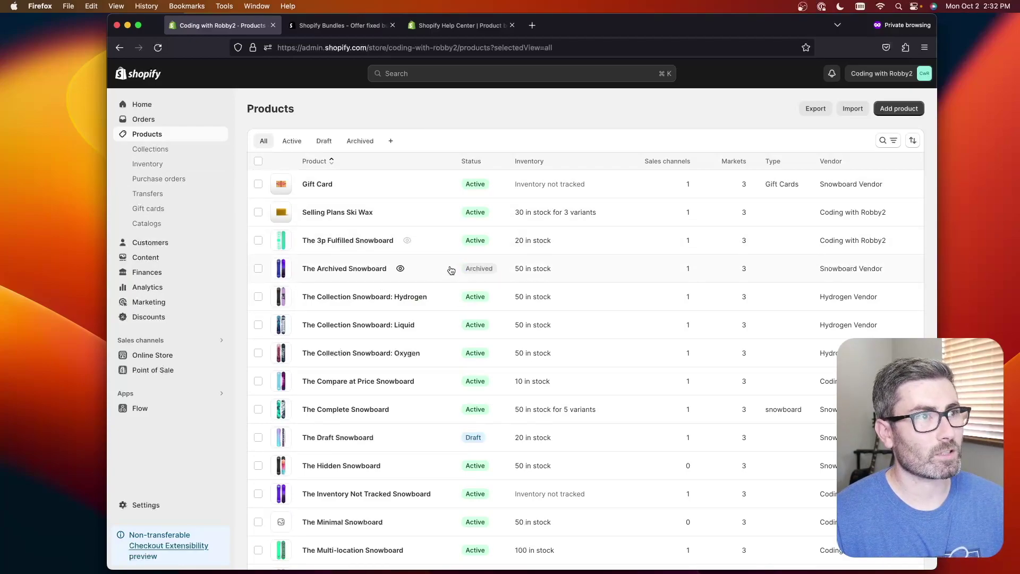
# Review the Shopify Bundles listing and its reviews, then go to the bundle eligibility help article.
pyautogui.click(336, 28)
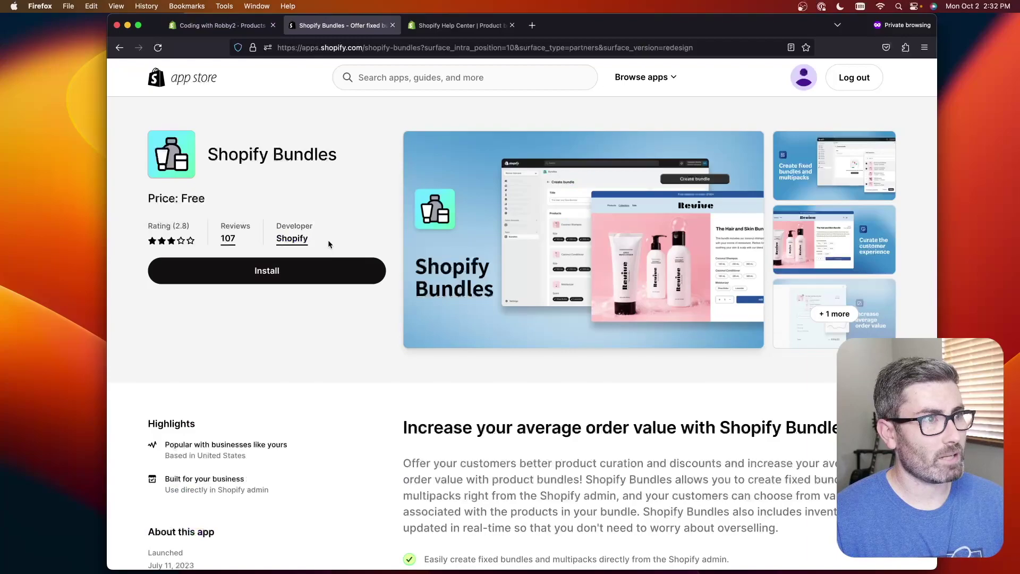
pyautogui.moveTo(328, 244); pyautogui.dragTo(259, 239)
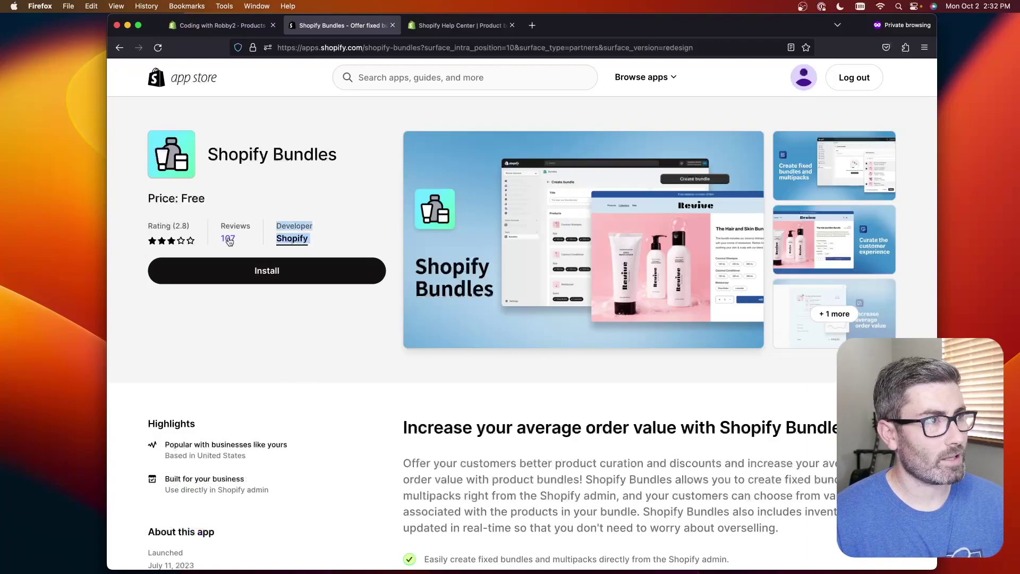
pyautogui.scroll(-10, 422, 249)
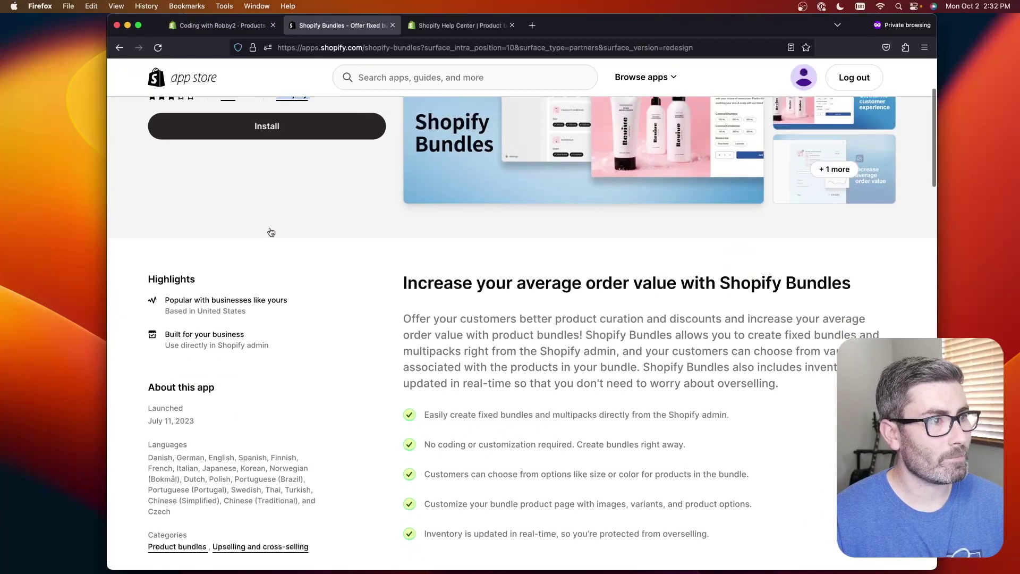
pyautogui.scroll(-2, 515, 267)
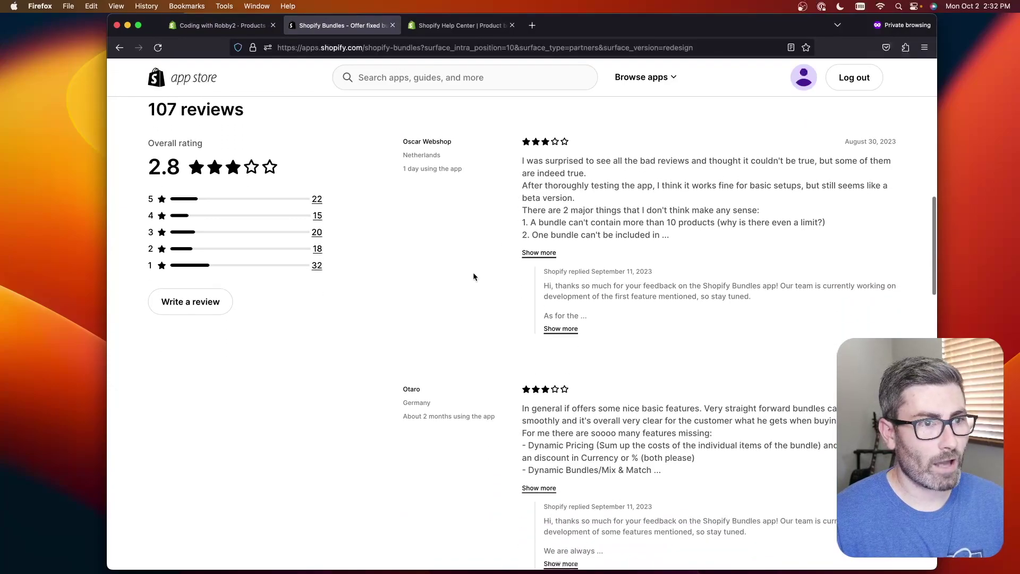
pyautogui.scroll(-5, 499, 309)
pyautogui.scroll(17, 678, 286)
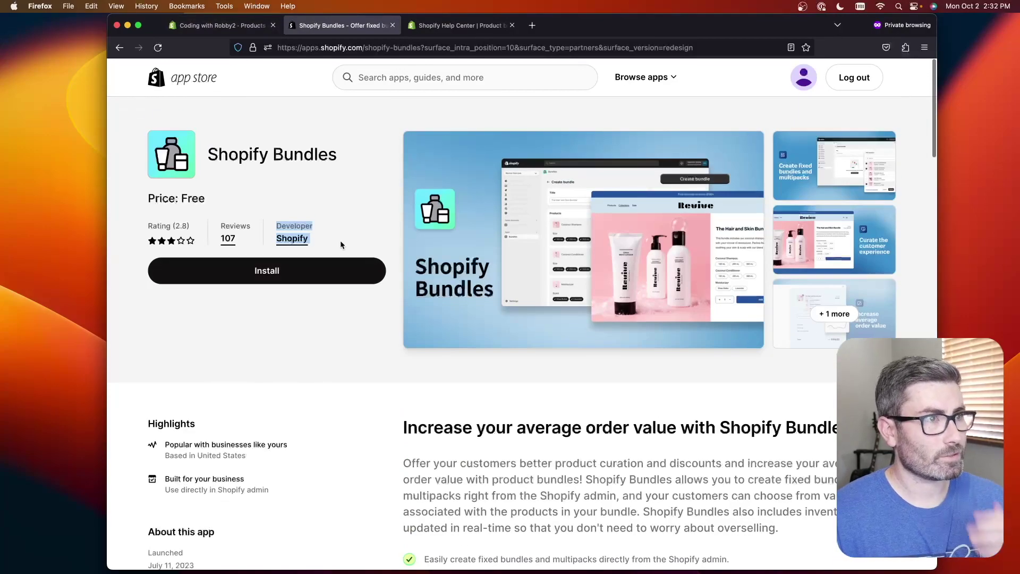
pyautogui.click(321, 199)
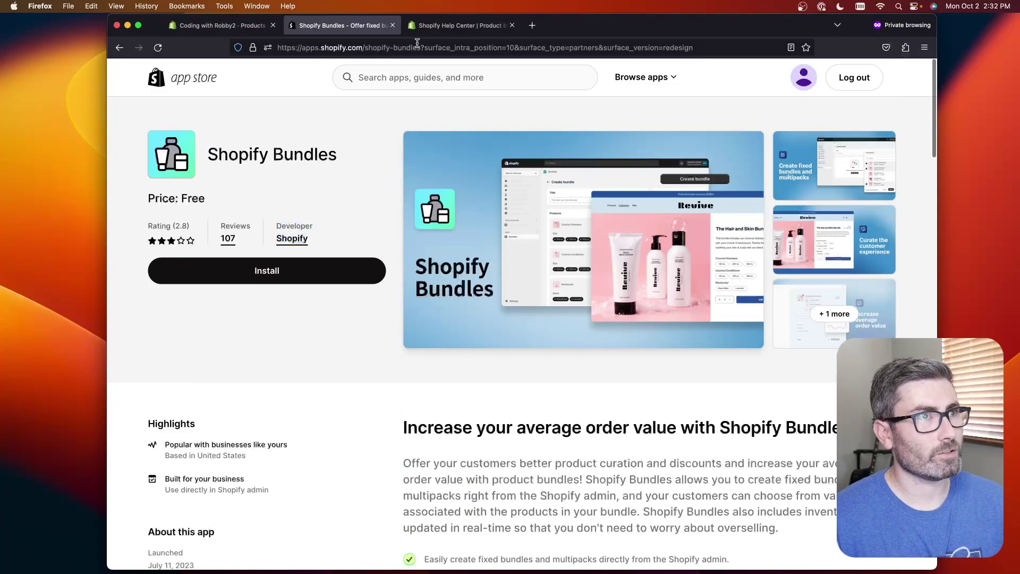
pyautogui.click(440, 26)
pyautogui.scroll(1, 256, 223)
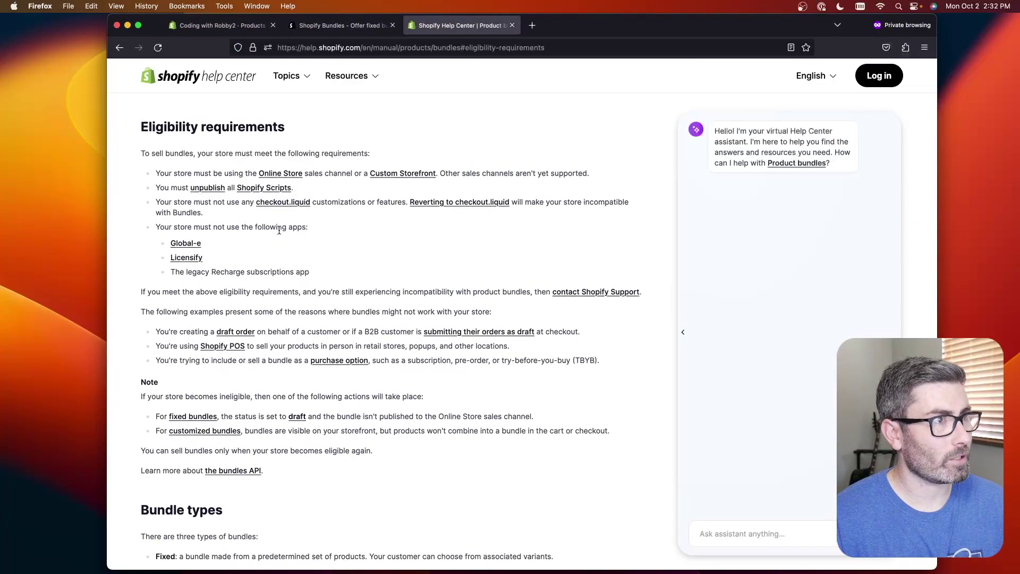
pyautogui.moveTo(214, 173); pyautogui.dragTo(361, 174)
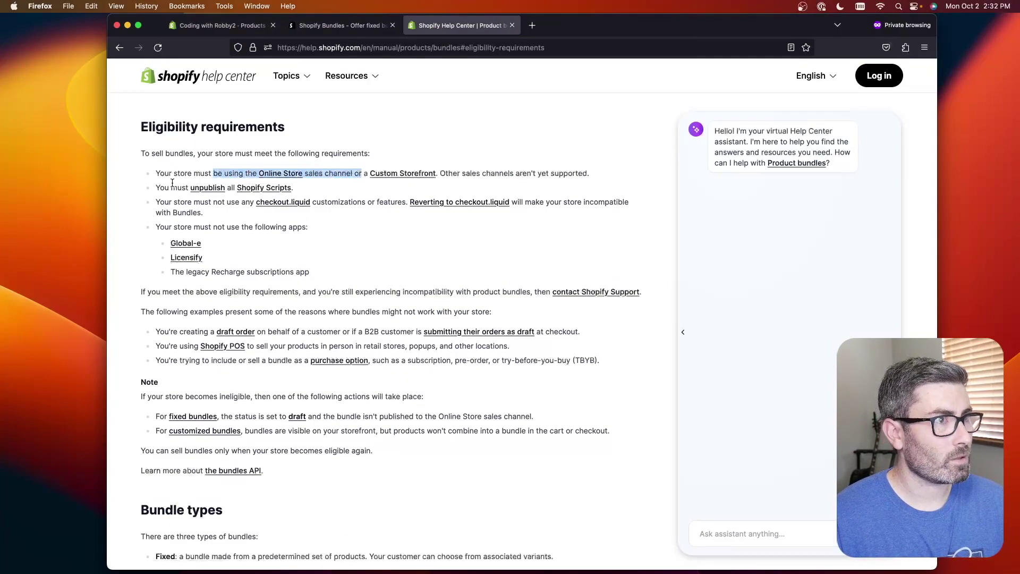
pyautogui.moveTo(158, 187); pyautogui.dragTo(299, 190)
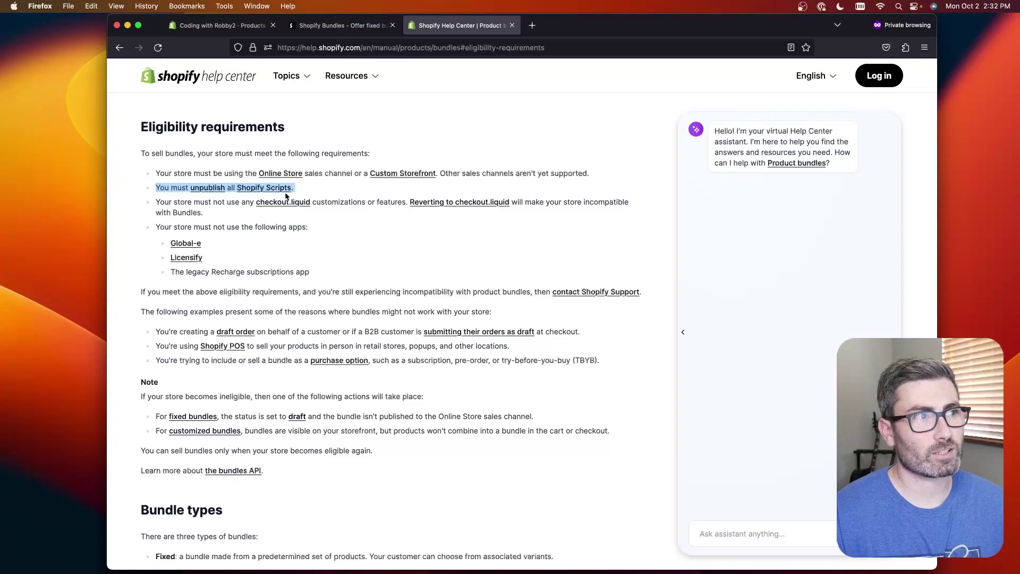
pyautogui.click(328, 190)
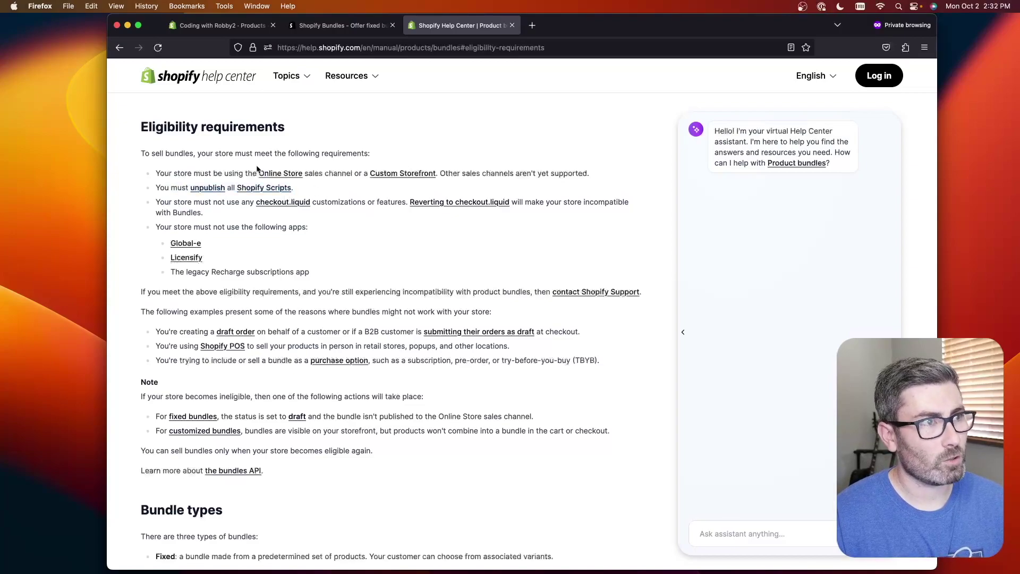
pyautogui.click(270, 192)
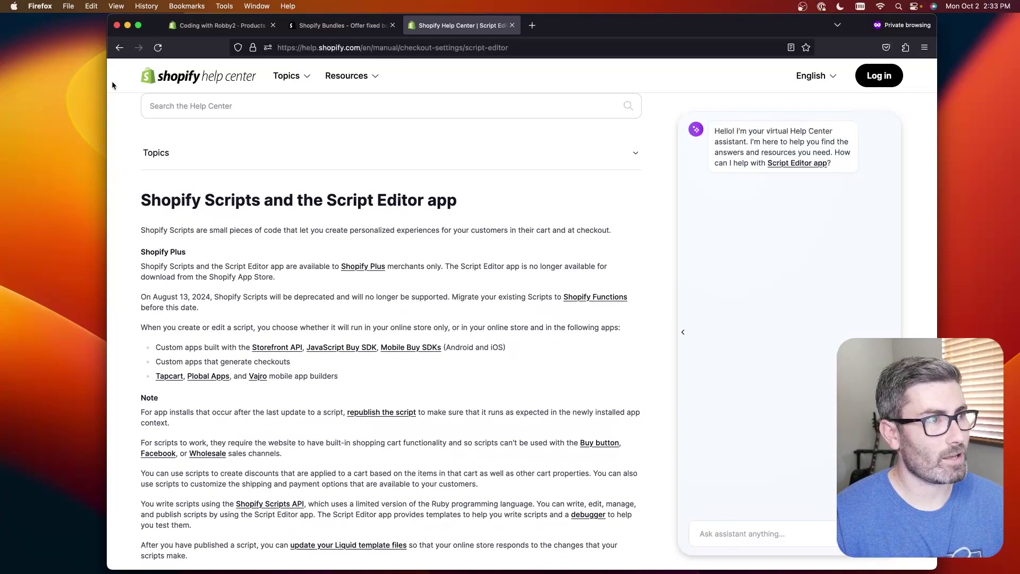
pyautogui.moveTo(190, 253); pyautogui.dragTo(138, 254)
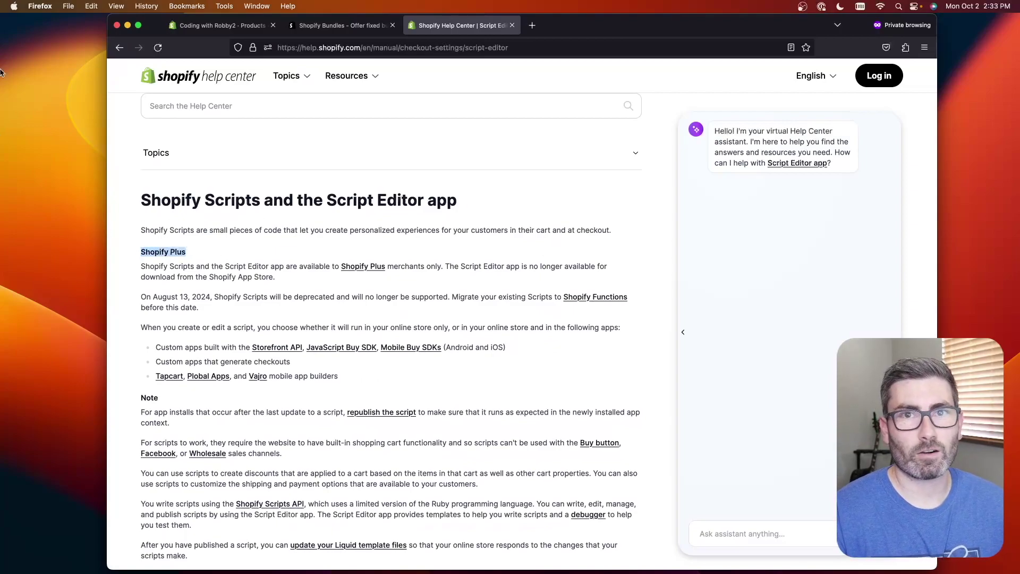
pyautogui.click(120, 48)
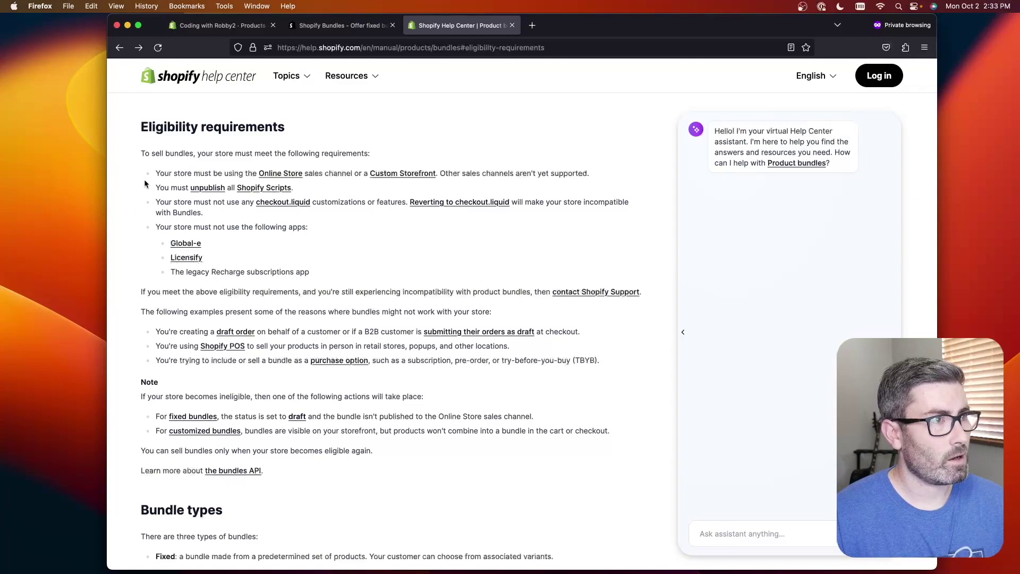
pyautogui.tripleClick(221, 212)
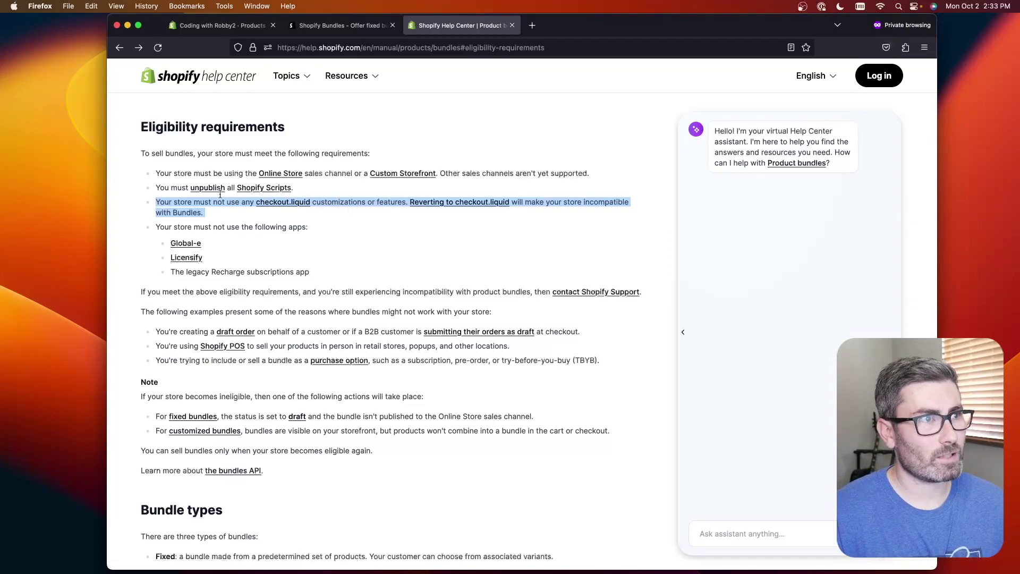
pyautogui.click(325, 27)
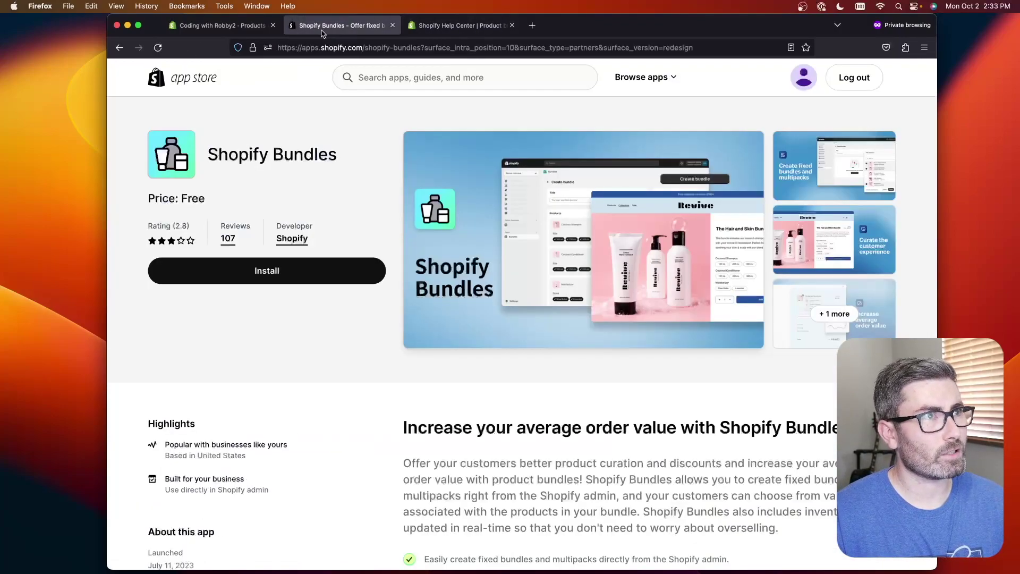
# Install the Shopify Bundles app, approve its permissions, and start a first bundle.
pyautogui.click(297, 273)
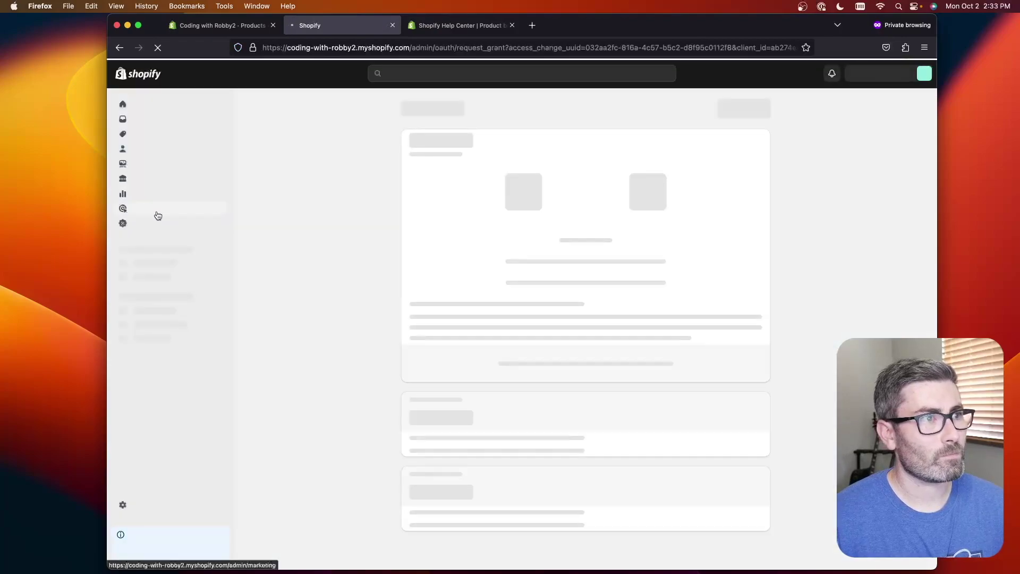
pyautogui.scroll(-4, 690, 452)
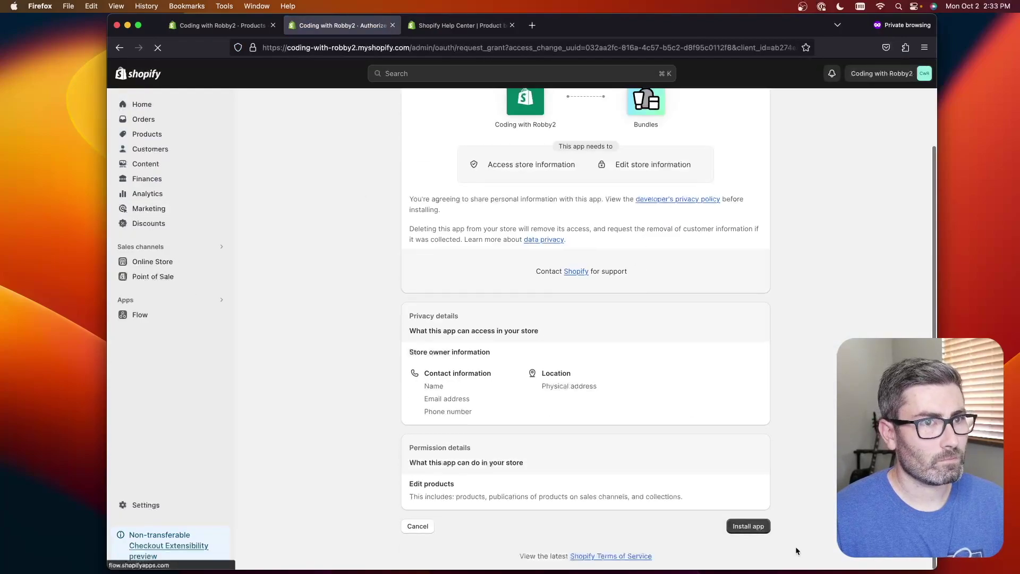
pyautogui.click(755, 532)
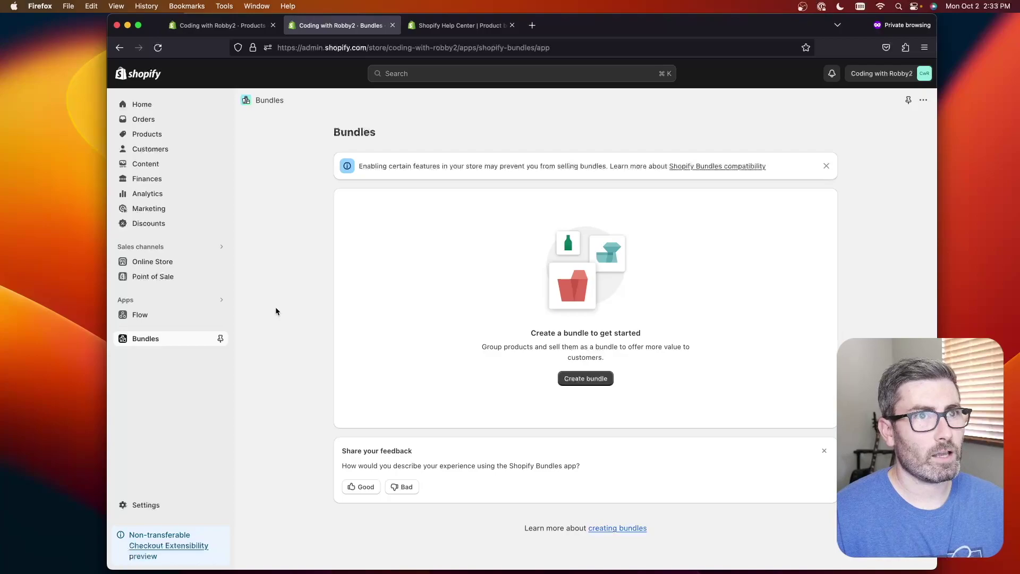
pyautogui.click(600, 380)
# Title the new bundle 'Two Snowboards'.
pyautogui.click(409, 186)
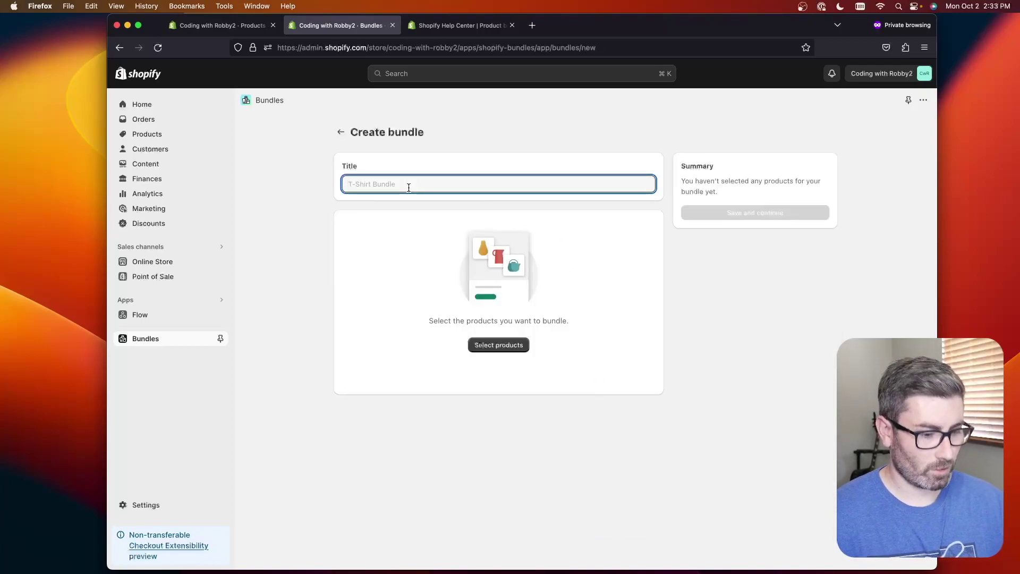
pyautogui.write('Two Snowboards')
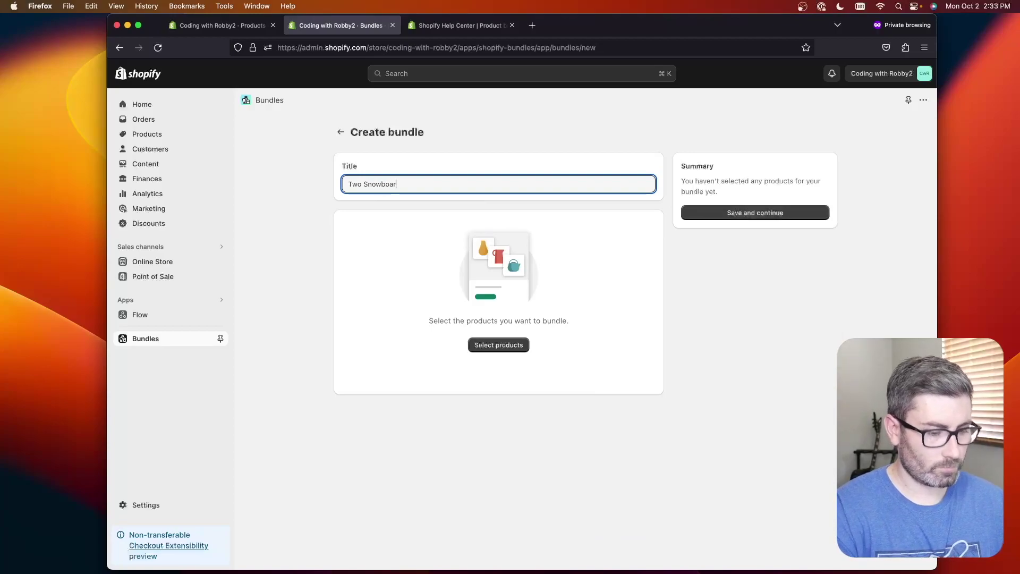
pyautogui.click(355, 269)
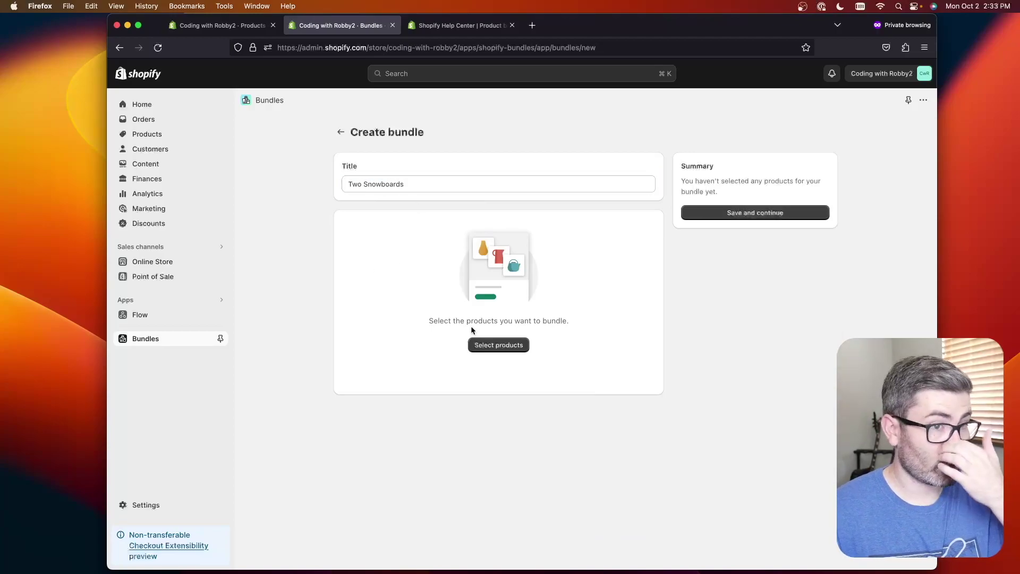
# Add The 3p Fulfilled Snowboard (quantity 2) and The Archived Snowboard to the bundle.
pyautogui.click(505, 352)
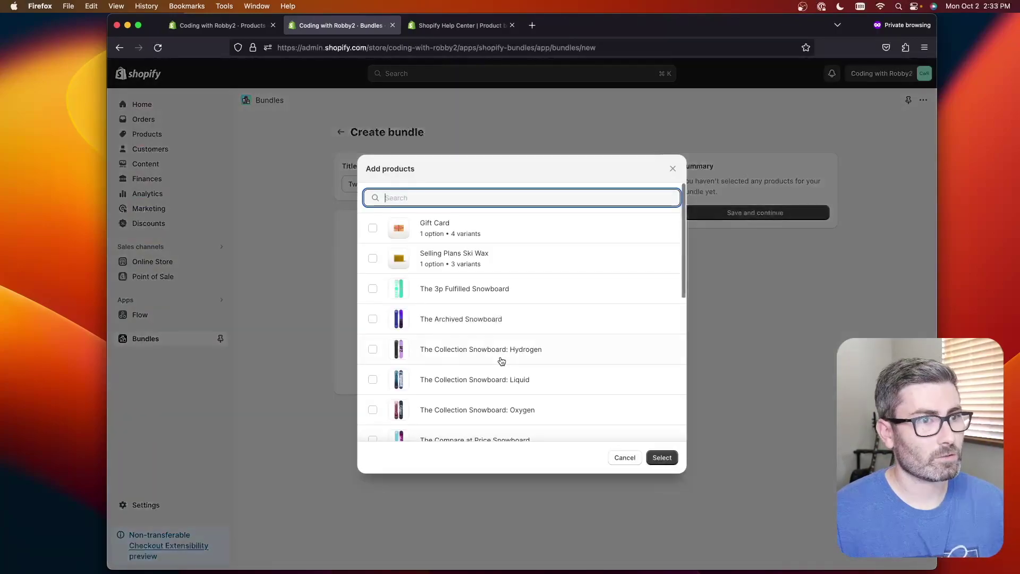
pyautogui.click(372, 289)
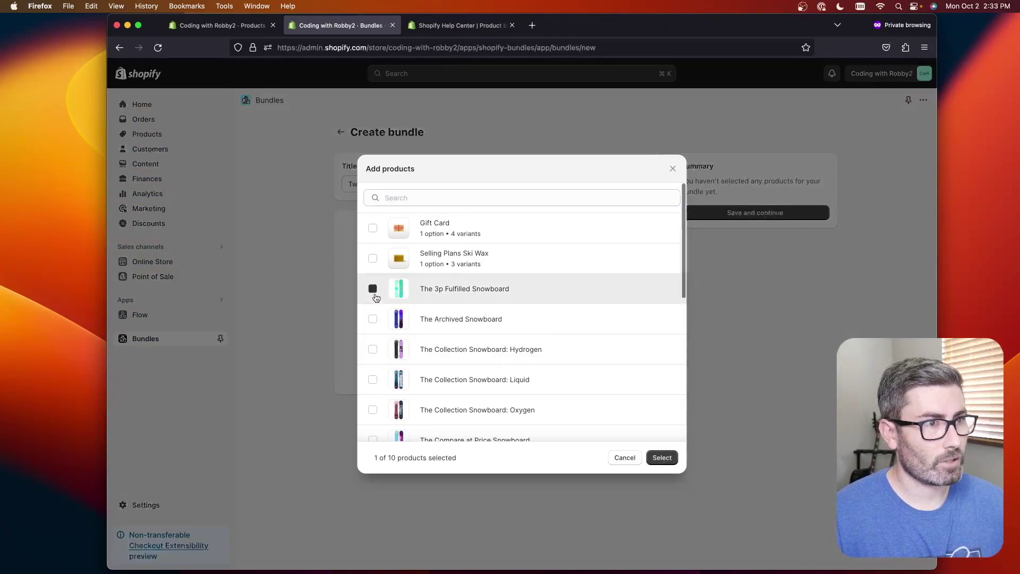
pyautogui.click(372, 320)
pyautogui.click(663, 458)
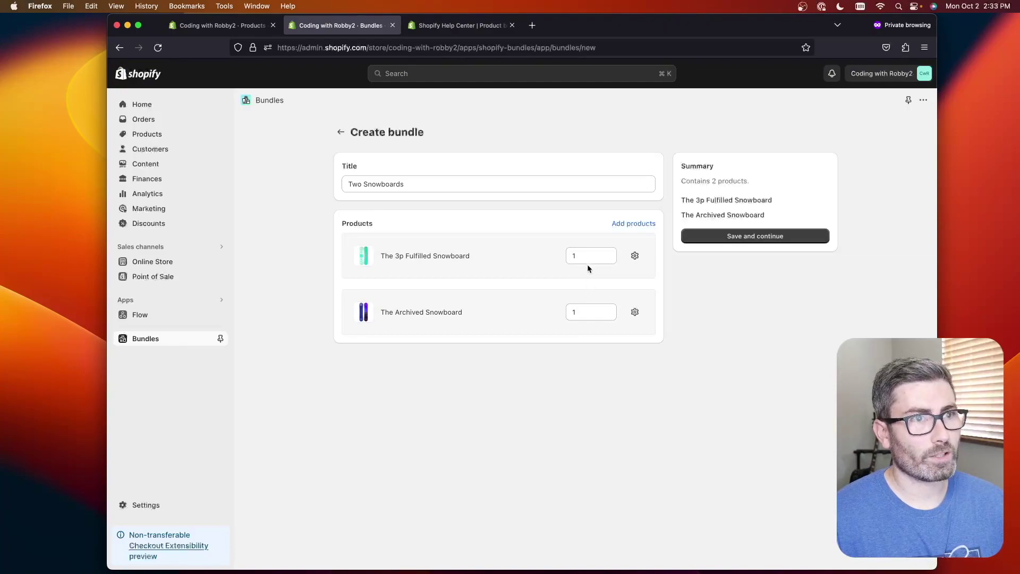
pyautogui.click(611, 254)
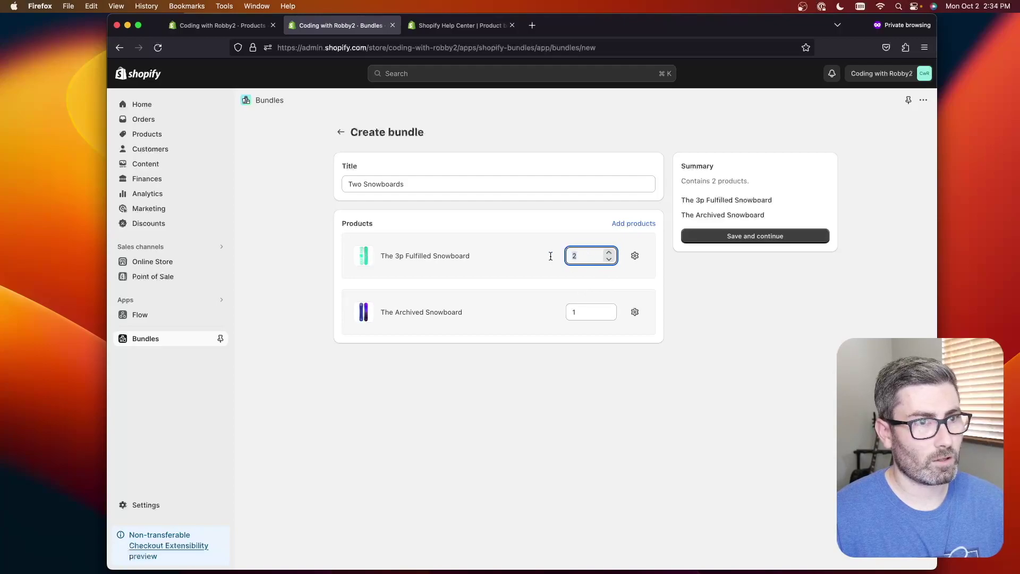
# Save the bundle and look over the new Two Snowboards product page.
pyautogui.click(745, 239)
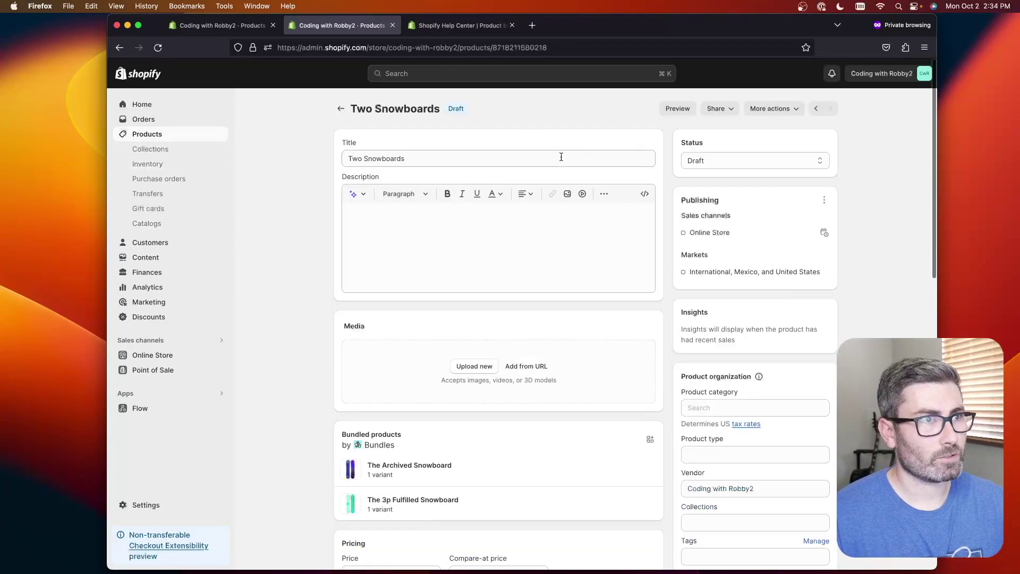
pyautogui.scroll(-3, 376, 262)
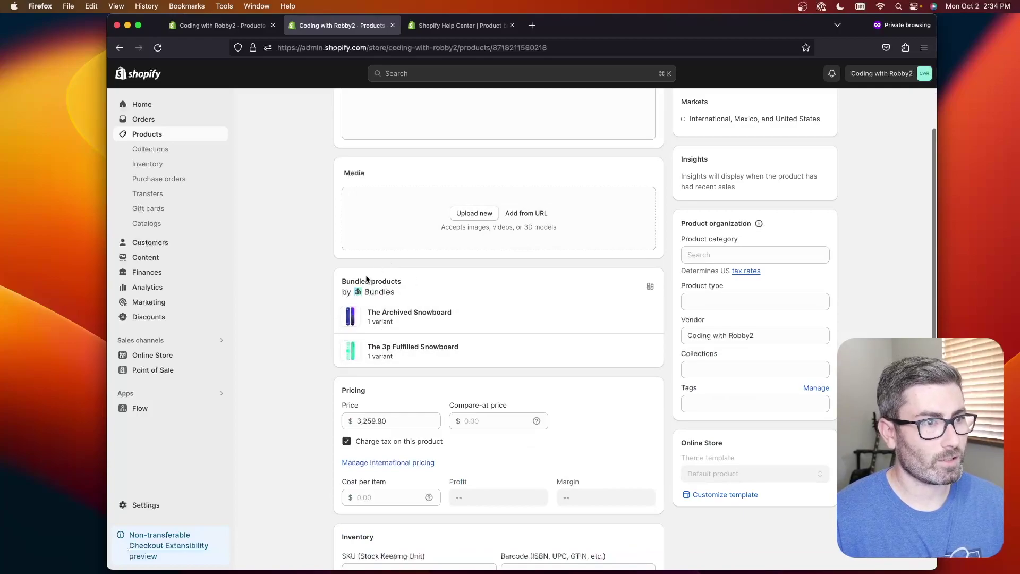
pyautogui.scroll(-2, 367, 278)
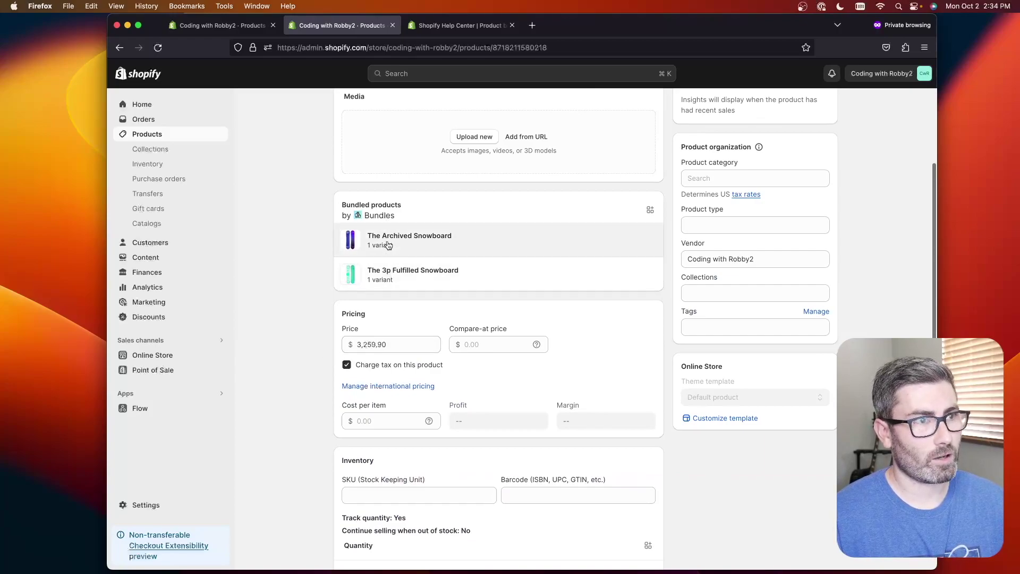
pyautogui.scroll(-10, 320, 272)
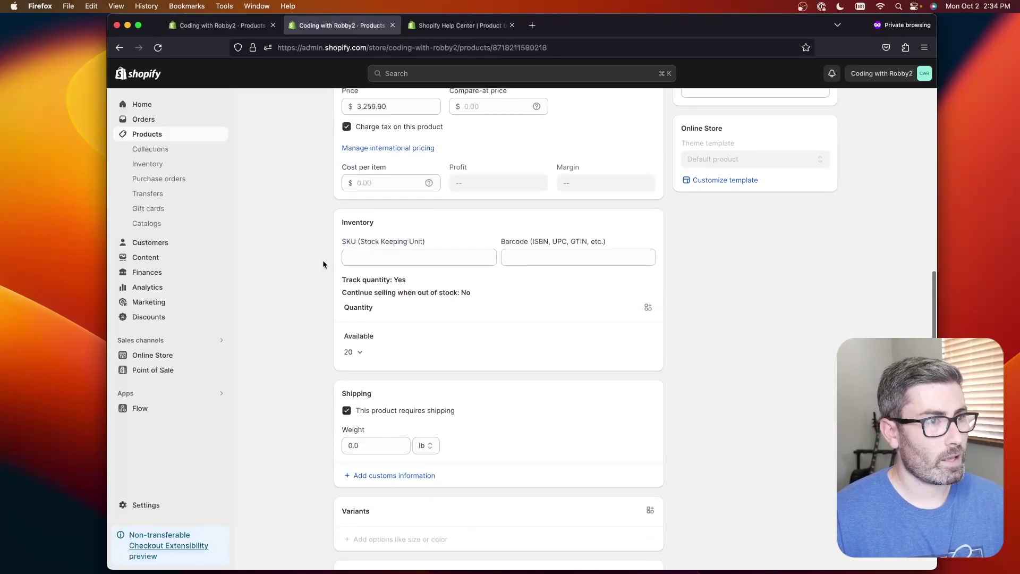
pyautogui.scroll(15, 677, 383)
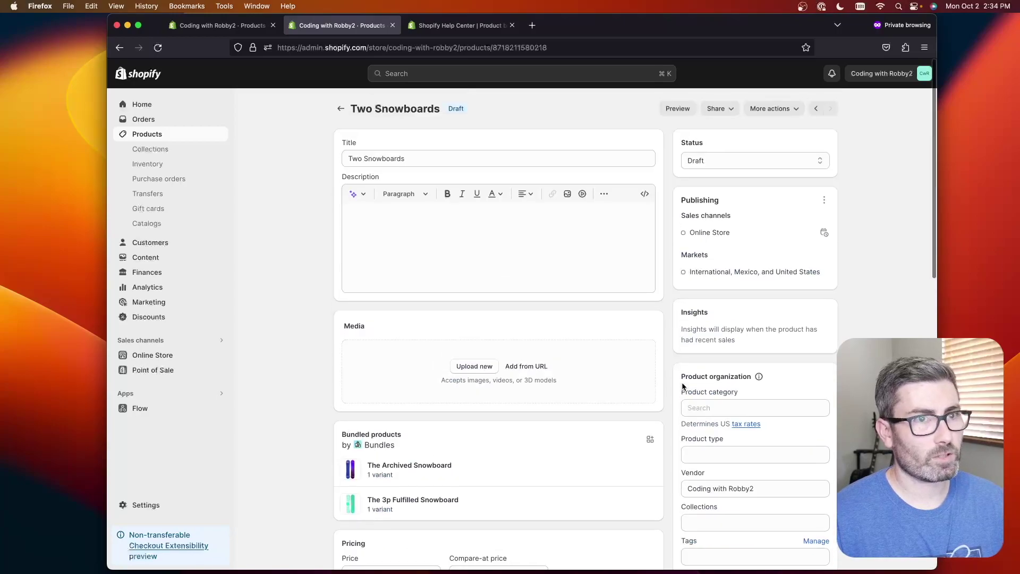
# Set the product status to Active, save, and view it in the online store.
pyautogui.click(718, 158)
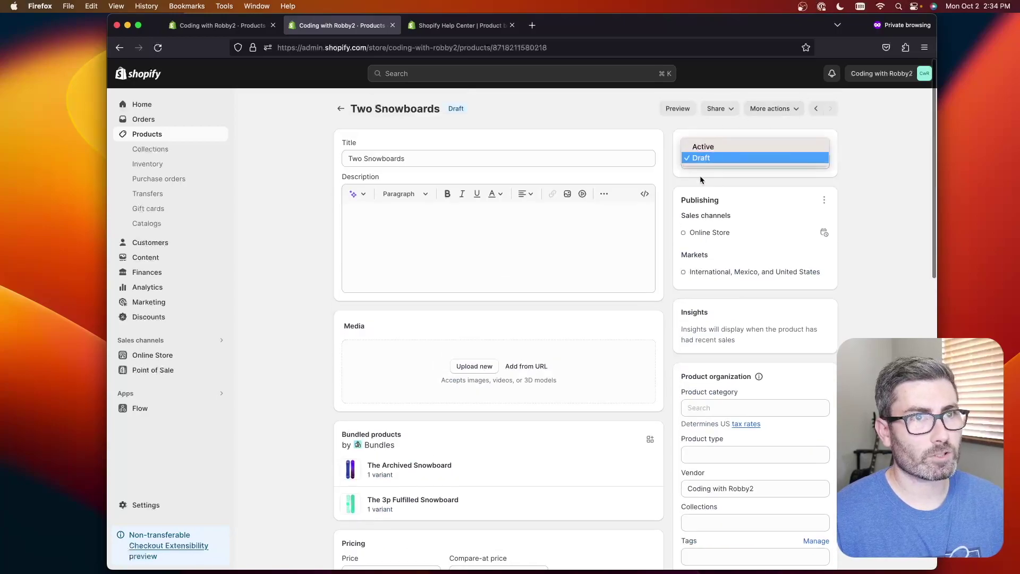
pyautogui.click(698, 146)
pyautogui.click(816, 76)
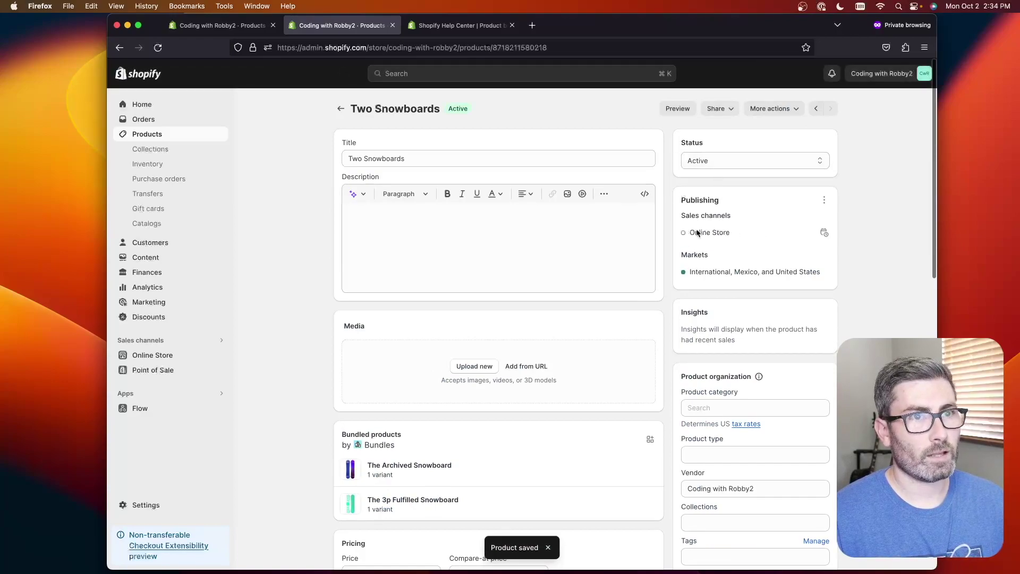
pyautogui.click(221, 355)
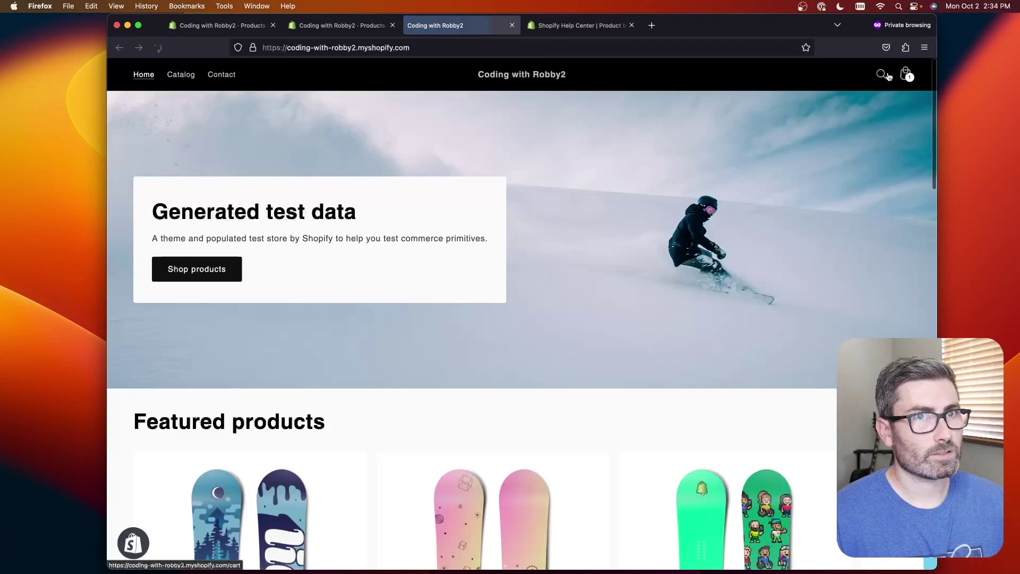
# Find 'two snowboards' in the storefront, add it to cart, and check the $3,259.90 total.
pyautogui.click(884, 75)
pyautogui.write('two snowboa')
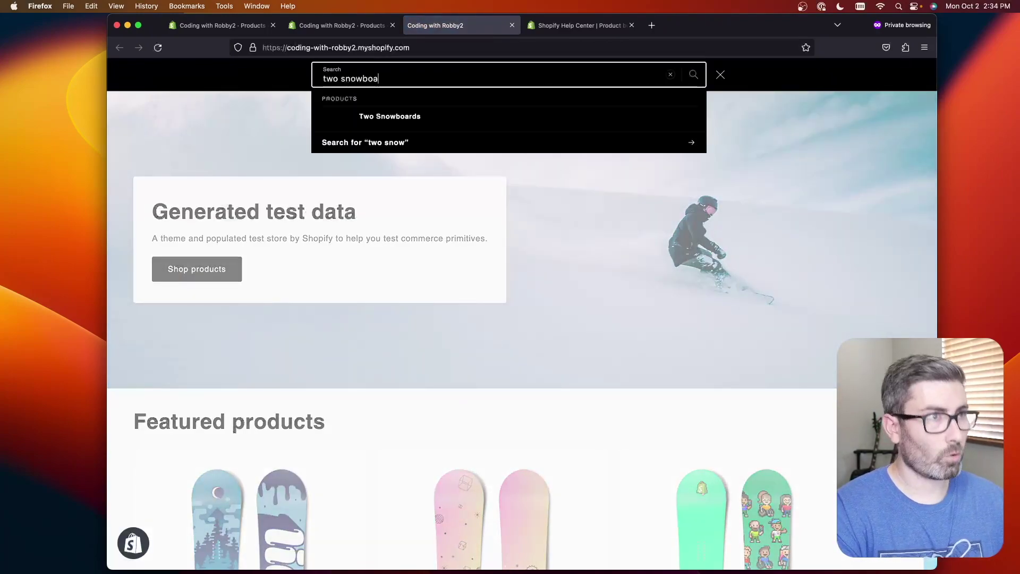
pyautogui.write('rds')
pyautogui.click(369, 116)
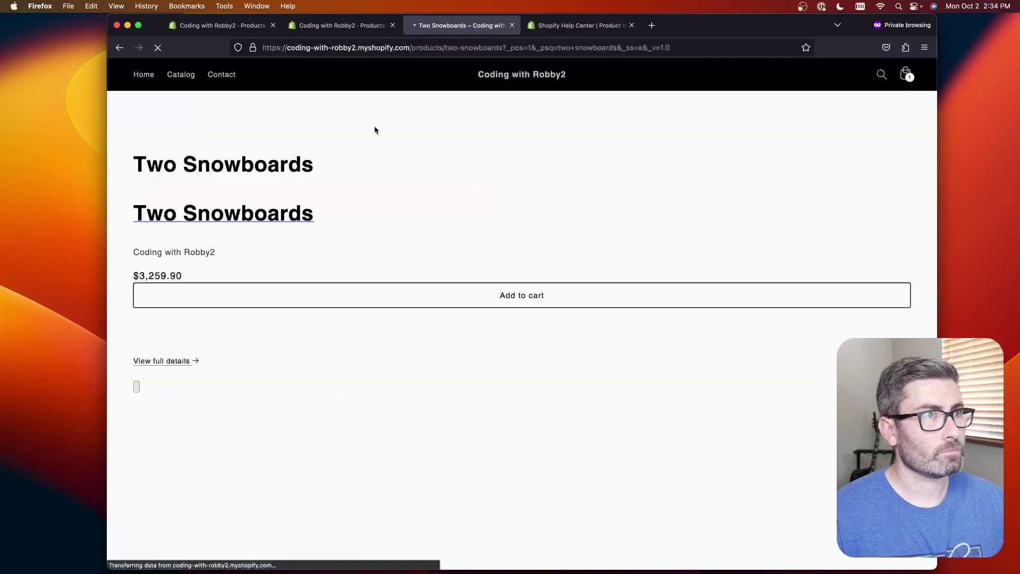
pyautogui.click(534, 230)
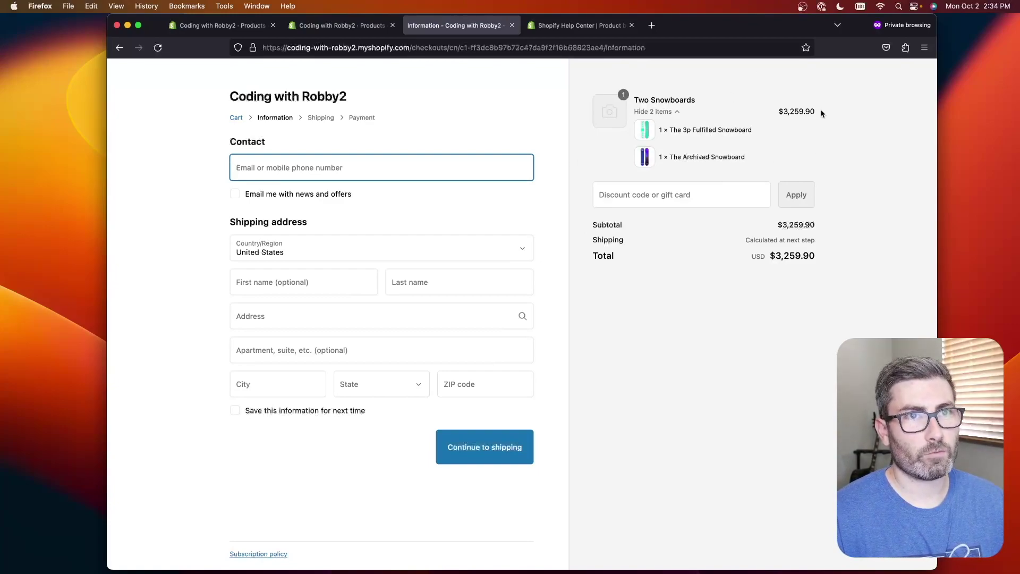
pyautogui.moveTo(821, 113); pyautogui.dragTo(777, 113)
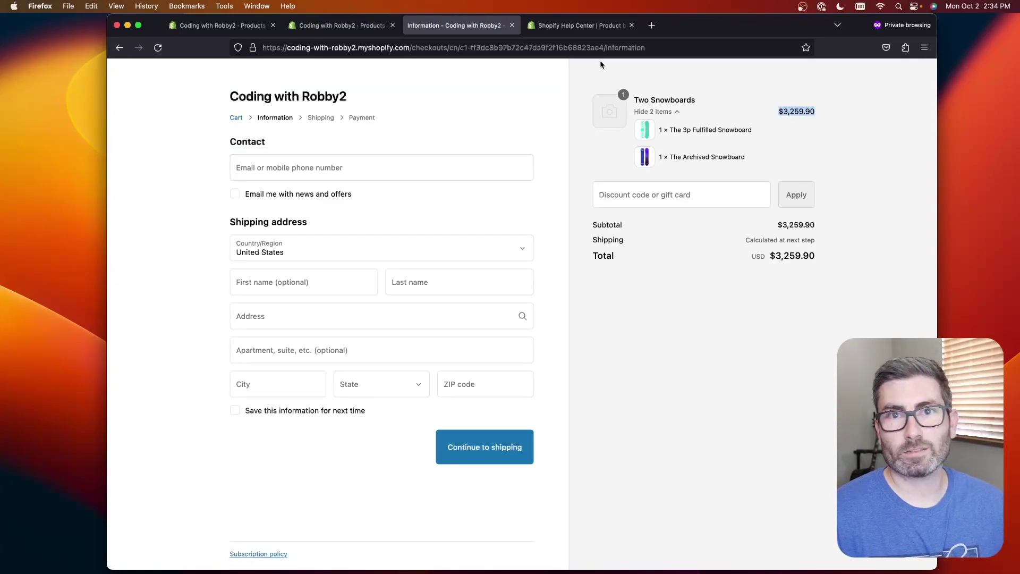
# Change the Two Snowboards price to 3000 and save.
pyautogui.click(324, 25)
pyautogui.scroll(-7, 414, 360)
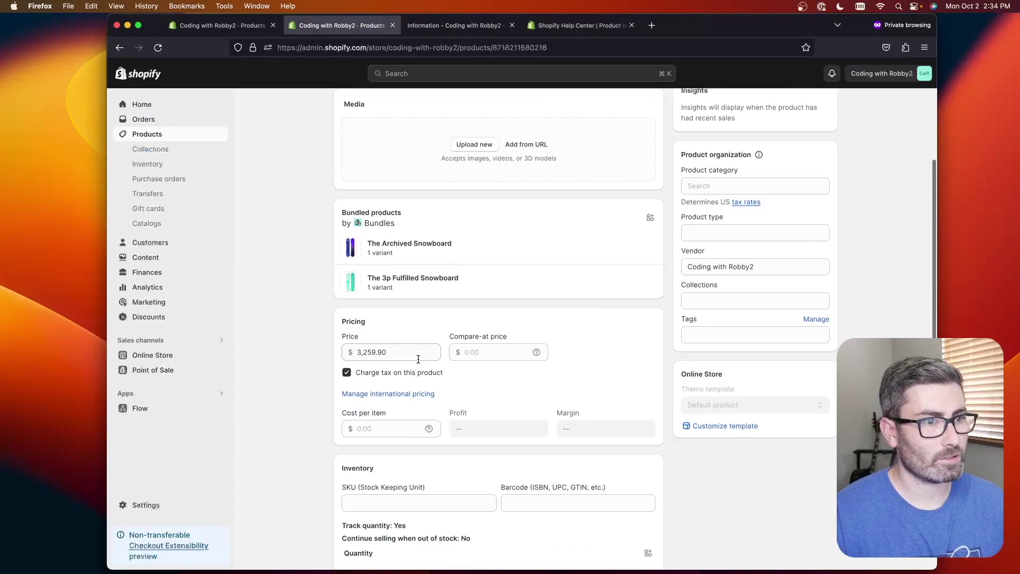
pyautogui.scroll(1, 391, 293)
pyautogui.click(370, 215)
pyautogui.press('super+a')
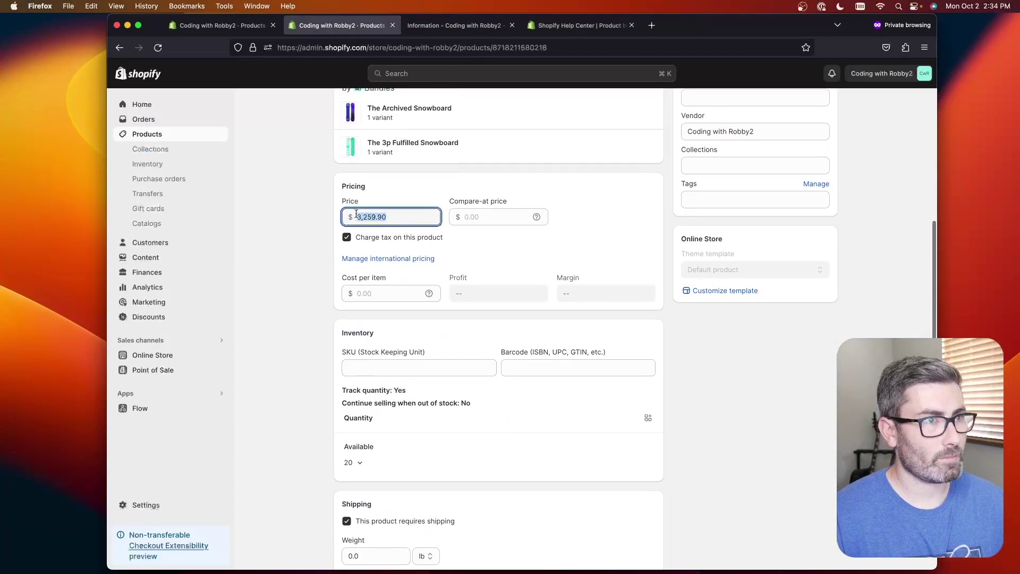
pyautogui.write('3000')
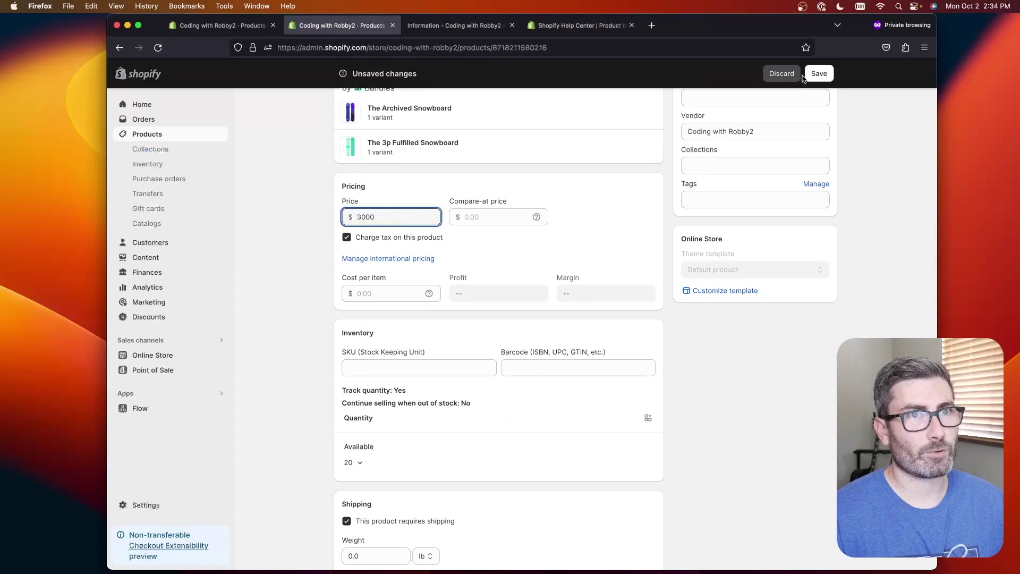
pyautogui.click(815, 74)
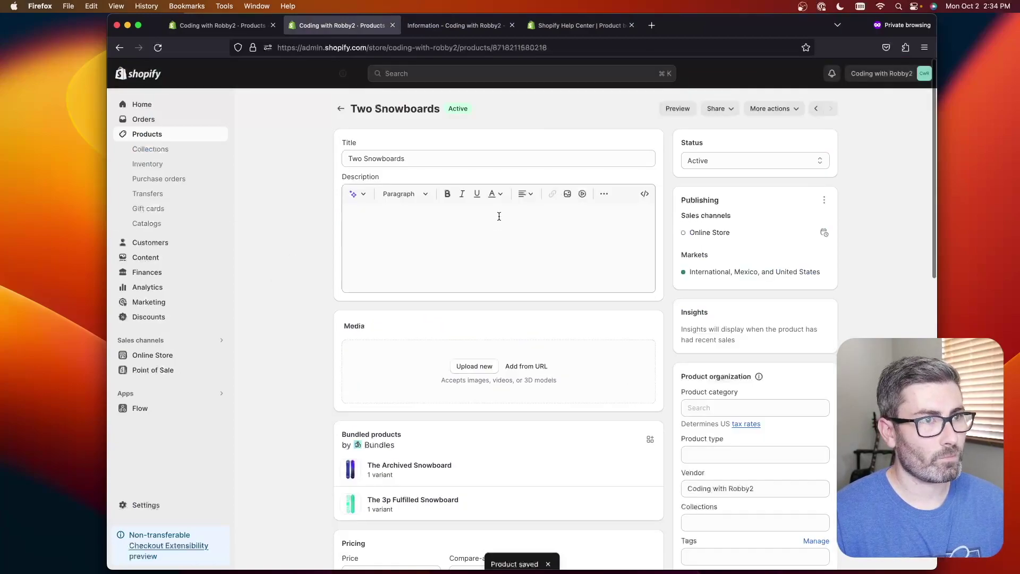
# Add a compare-at price of 3200 and save.
pyautogui.scroll(-5, 485, 282)
pyautogui.click(479, 310)
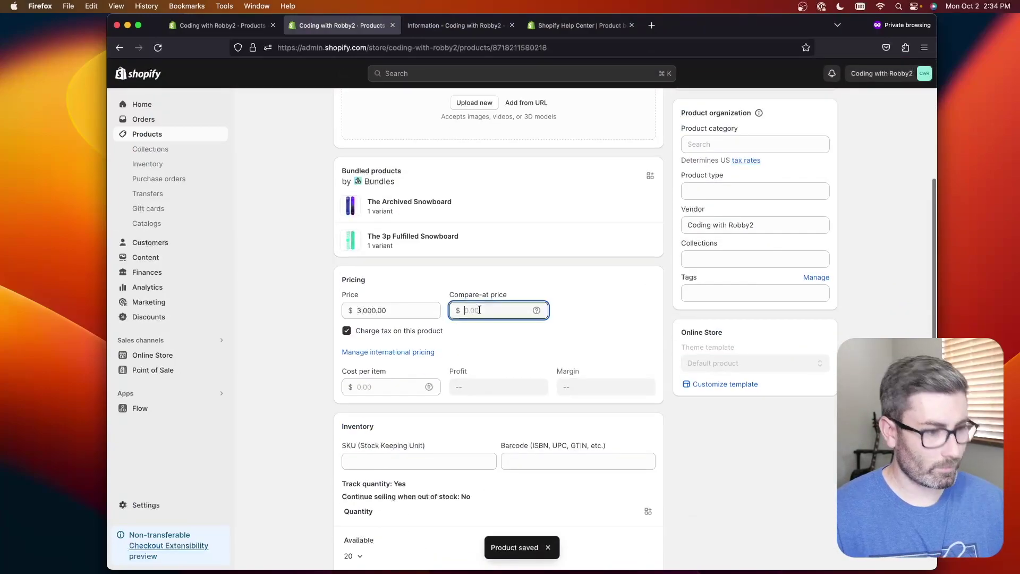
pyautogui.write('3200')
pyautogui.click(820, 73)
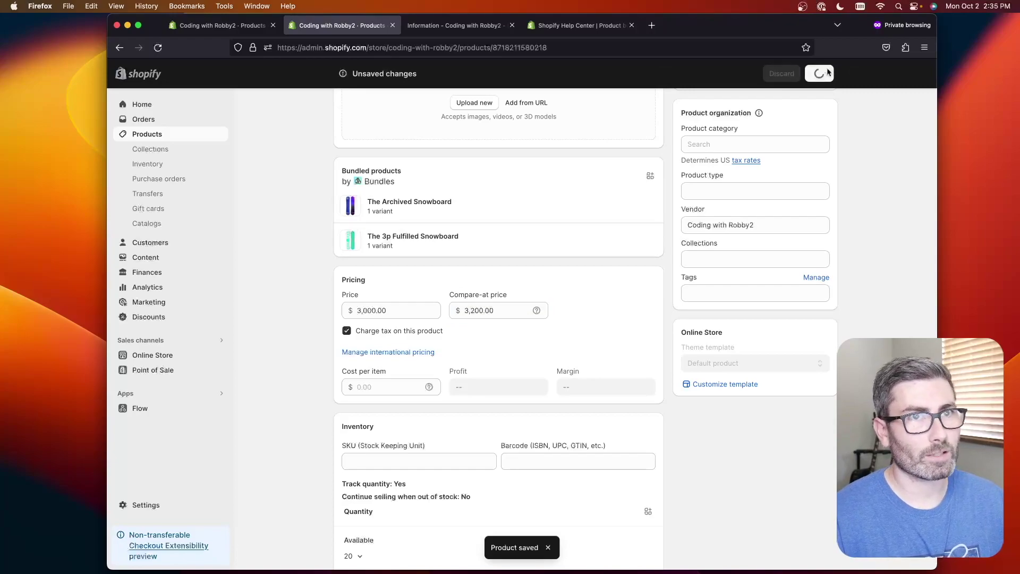
pyautogui.click(442, 31)
# Replace the old-priced bundle in the cart and check out at the discounted $3,000.00.
pyautogui.click(236, 118)
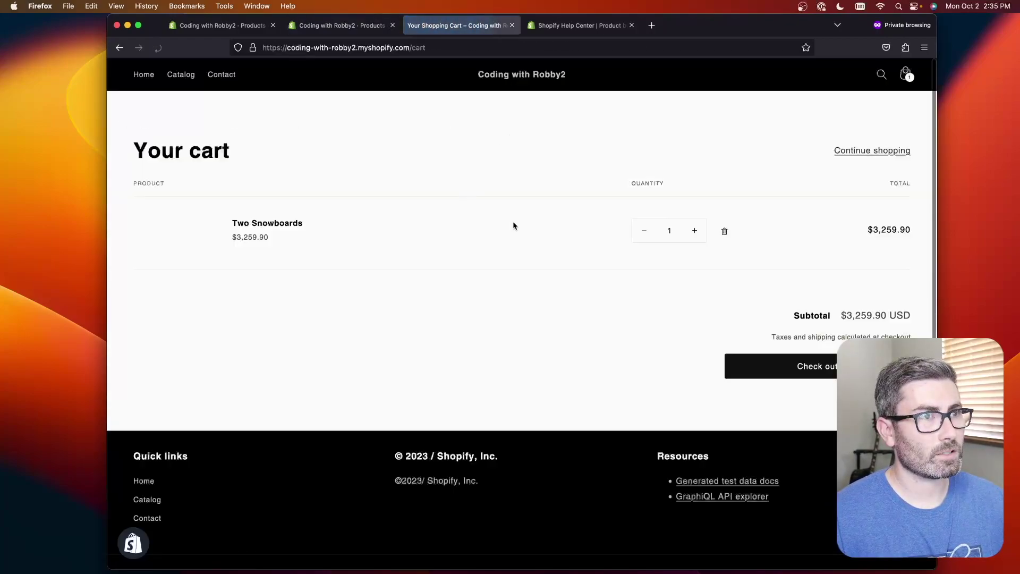
pyautogui.click(244, 225)
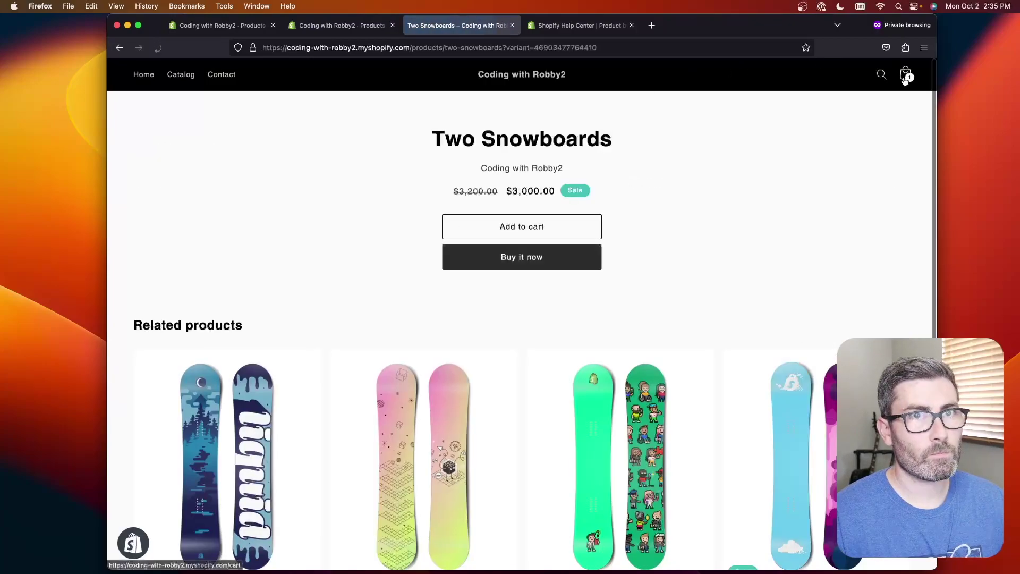
pyautogui.click(906, 74)
pyautogui.click(890, 171)
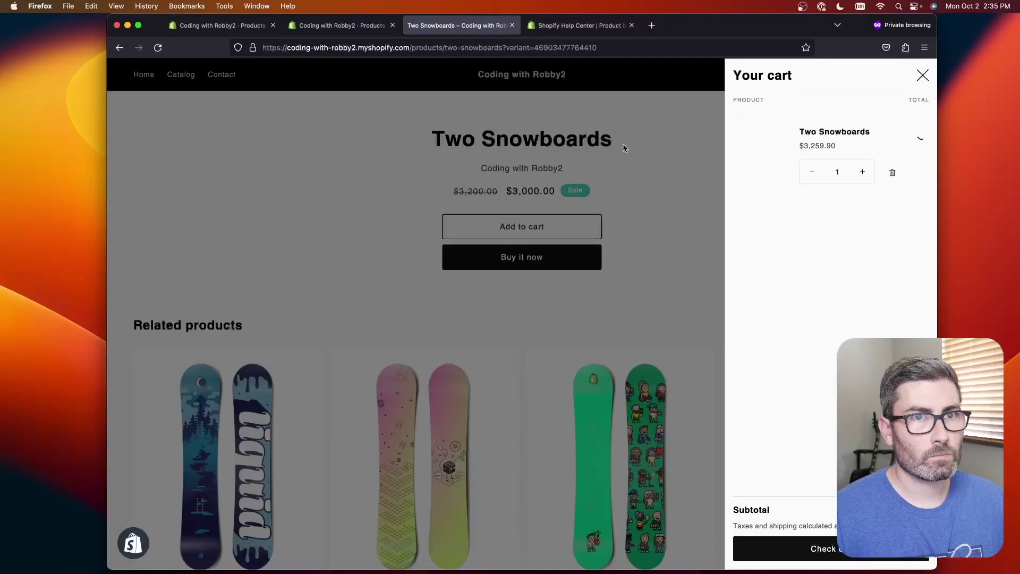
pyautogui.click(267, 163)
pyautogui.click(503, 236)
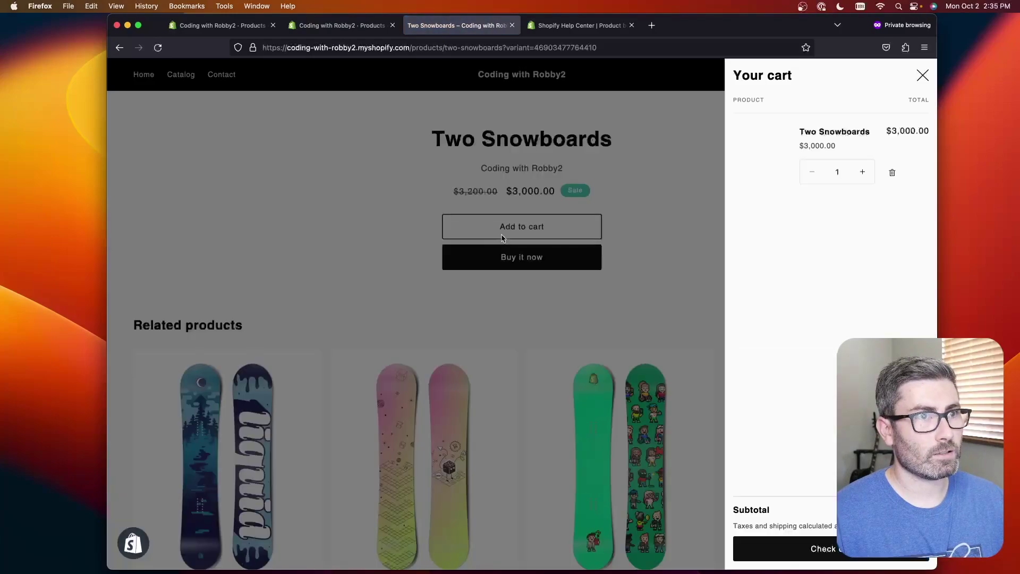
pyautogui.click(806, 552)
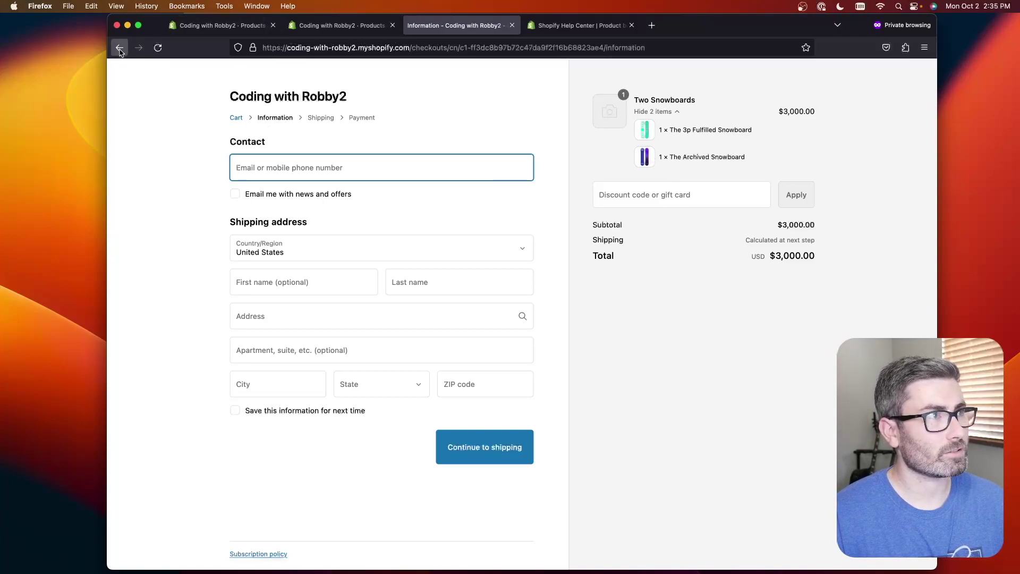
pyautogui.click(319, 25)
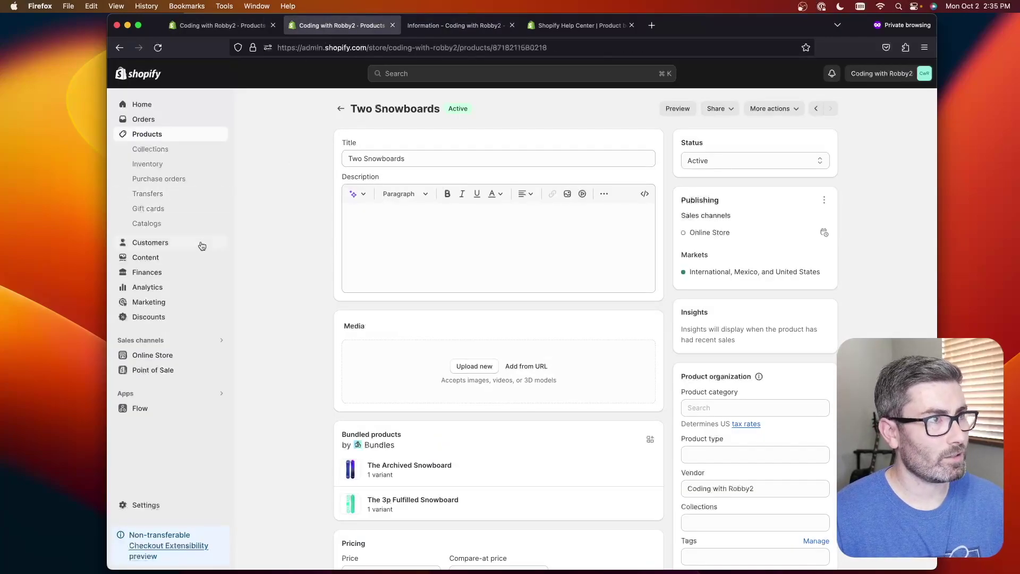
# Start a new bundle in the Bundles app titled 'Complete + Wax'.
pyautogui.click(341, 108)
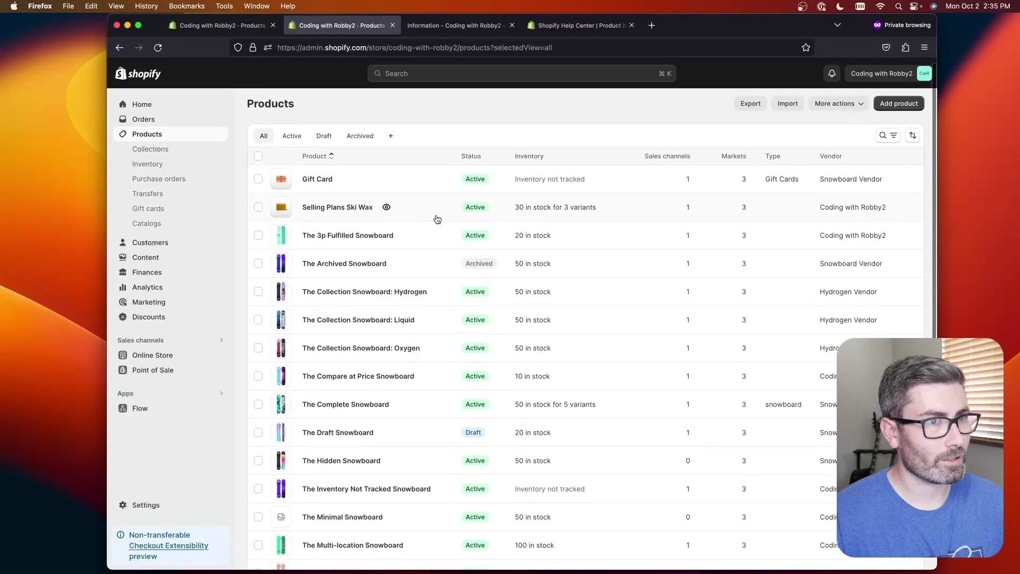
pyautogui.scroll(-1, 437, 219)
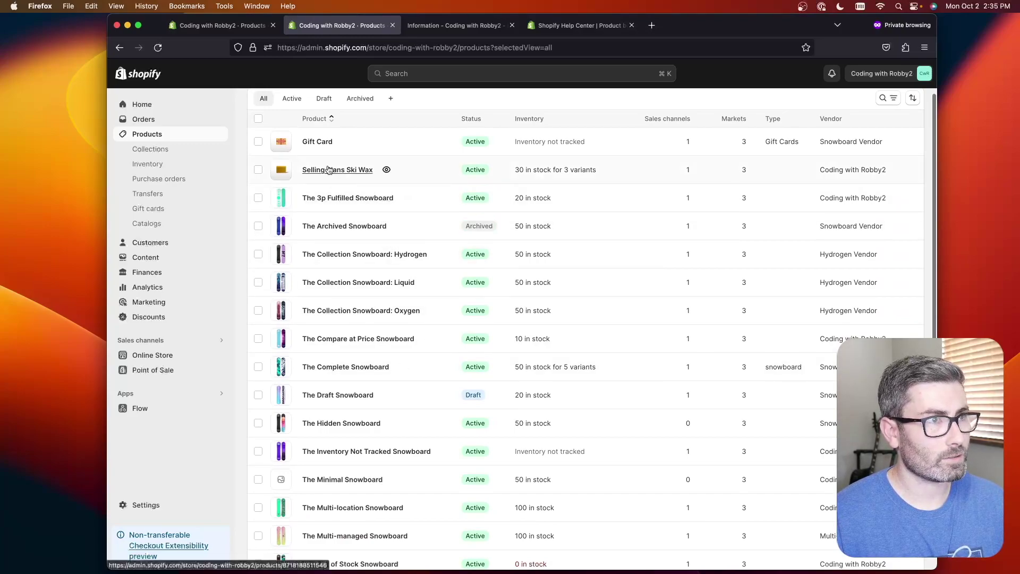
pyautogui.scroll(1, 197, 291)
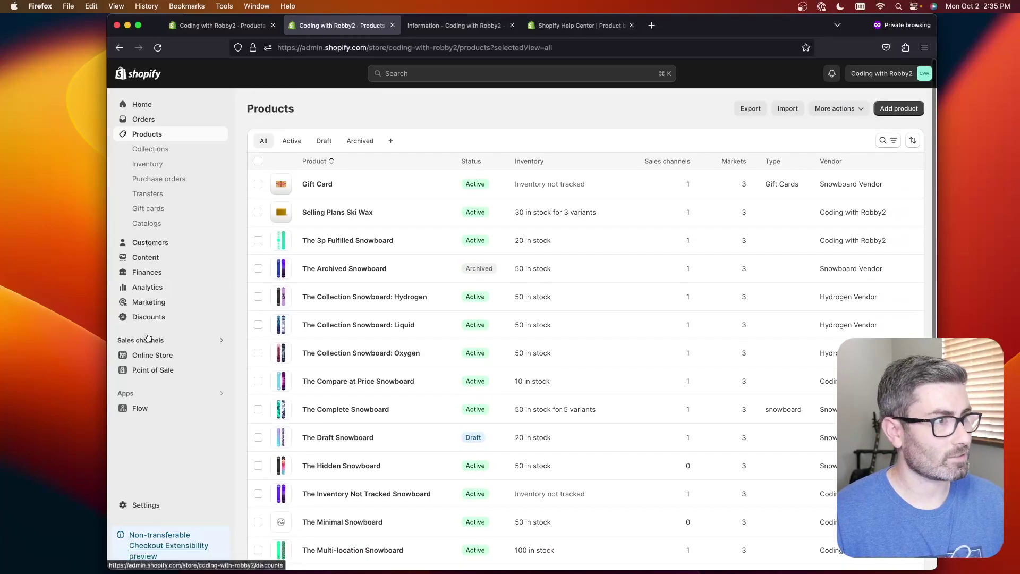
pyautogui.click(148, 393)
pyautogui.click(393, 110)
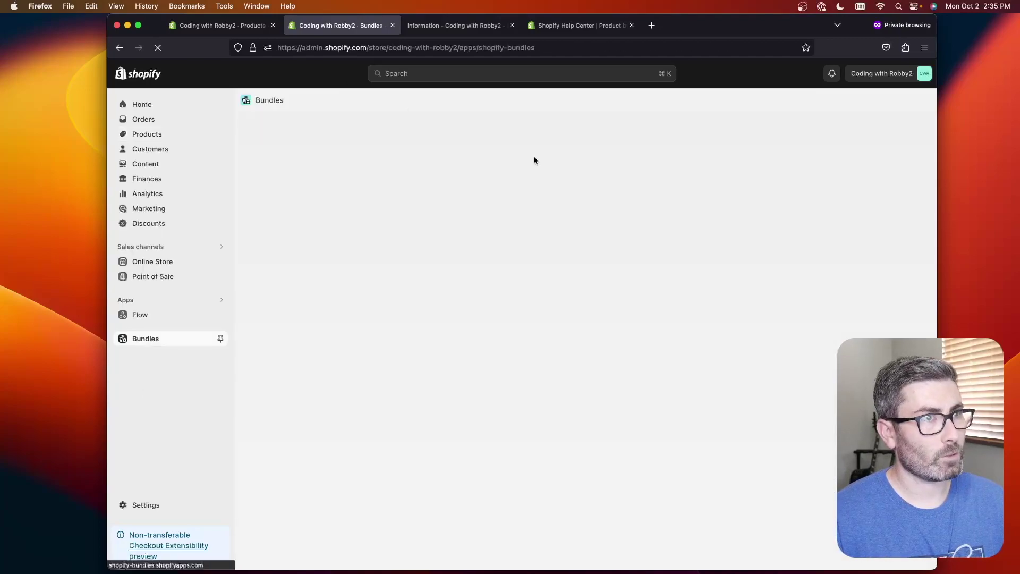
pyautogui.click(816, 132)
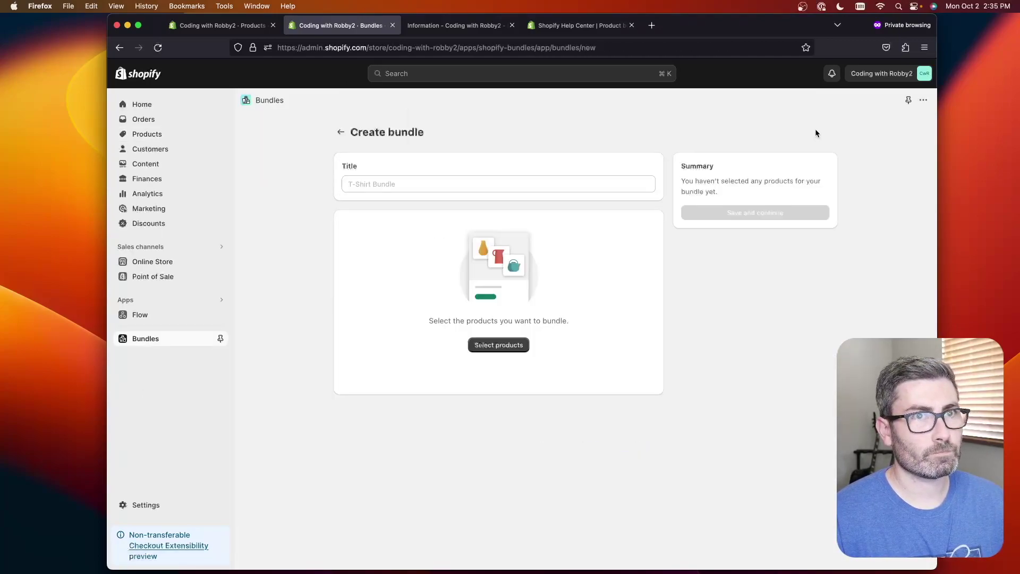
pyautogui.click(411, 186)
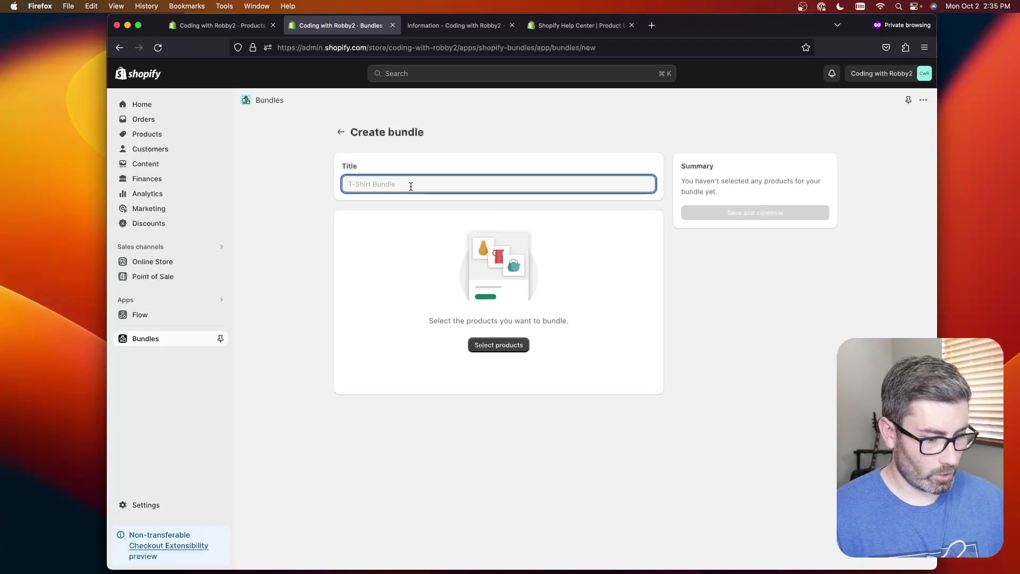
pyautogui.write('Complete ')
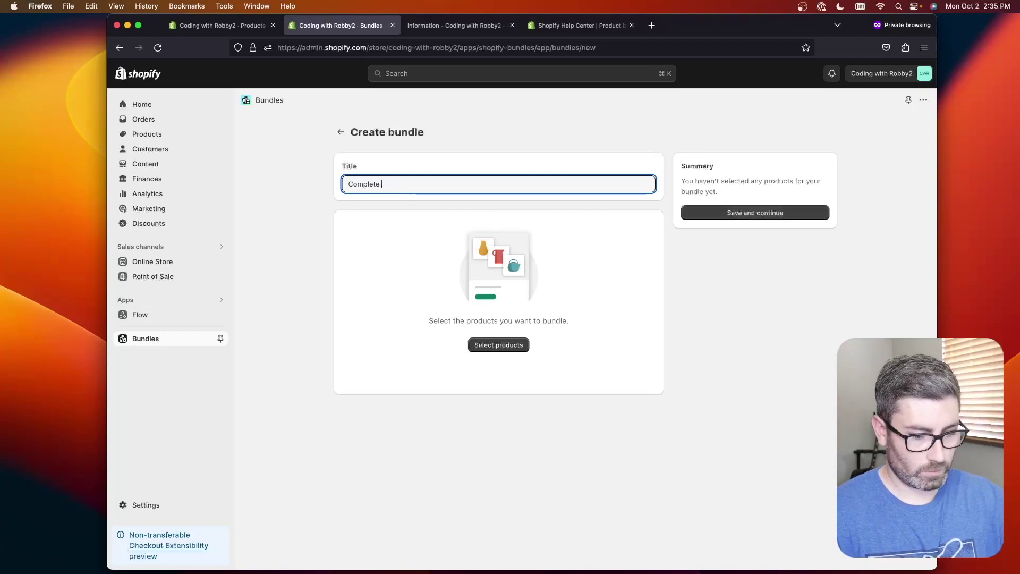
pyautogui.write('+ Wax')
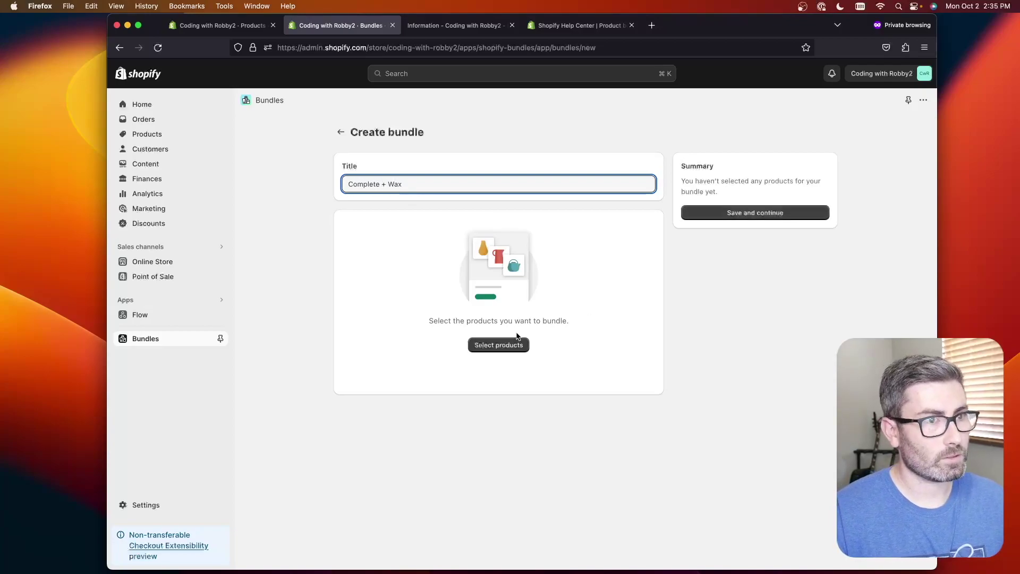
# Add Selling Plans Ski Wax and The Complete Snowboard to the bundle and save.
pyautogui.click(482, 345)
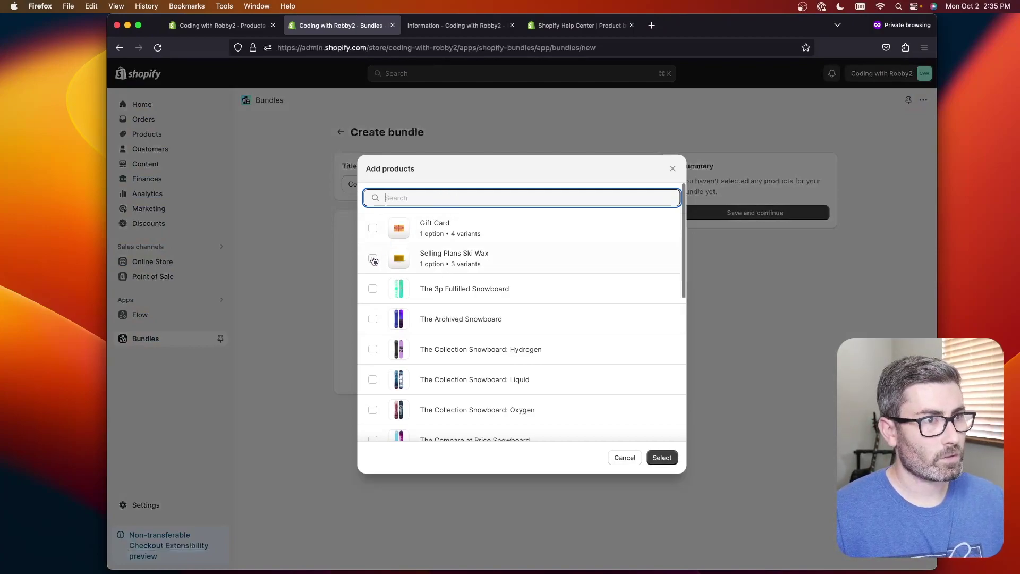
pyautogui.click(373, 260)
pyautogui.scroll(-5, 423, 297)
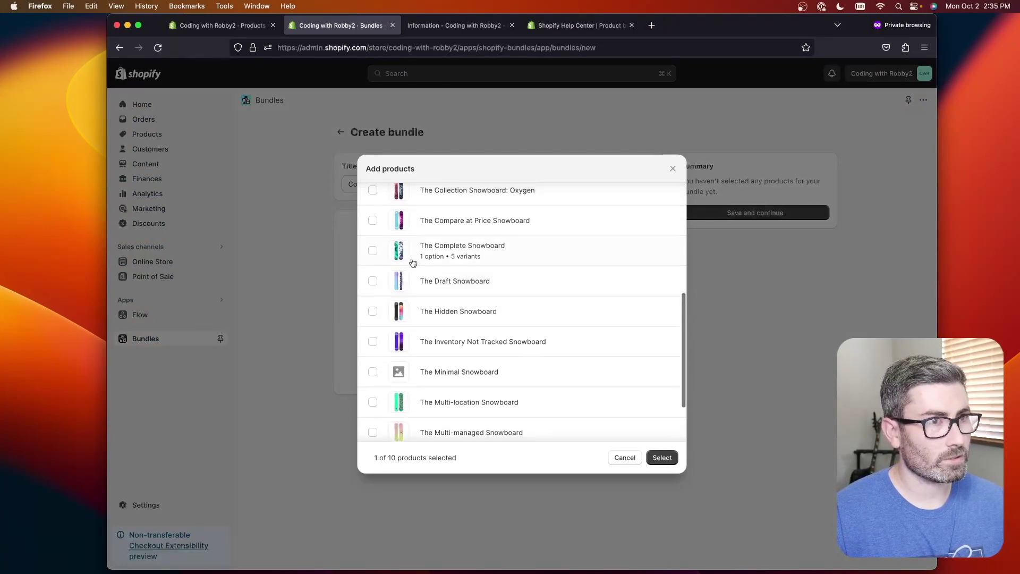
pyautogui.click(371, 255)
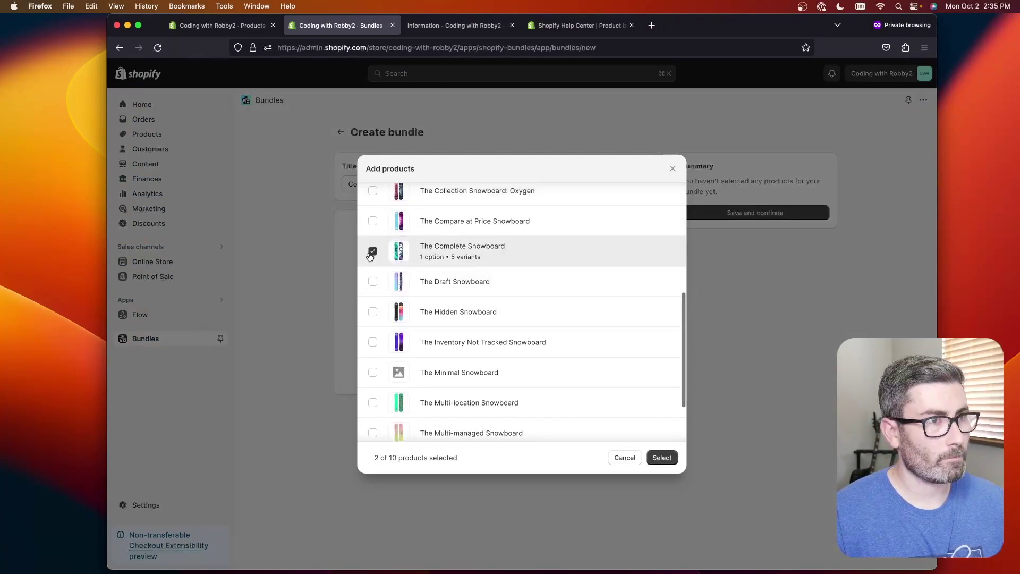
pyautogui.click(662, 457)
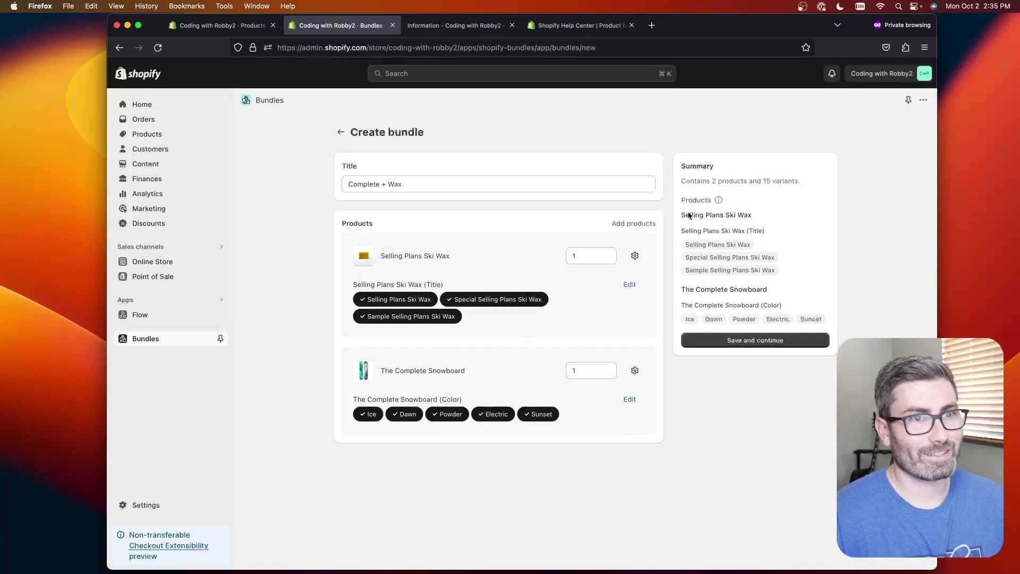
pyautogui.click(759, 345)
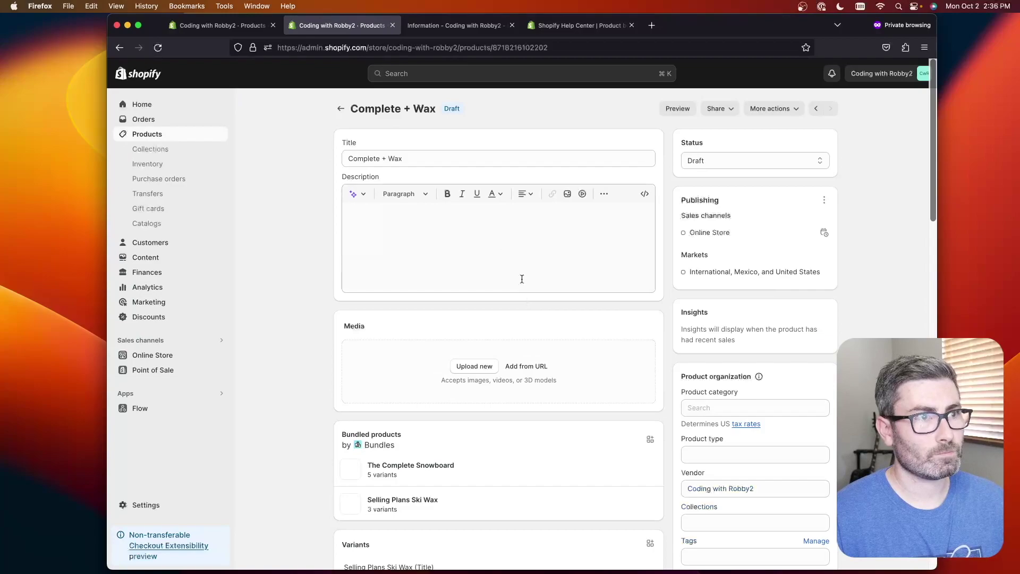
# Review the Complete + Wax draft's bundled products and 15 variants, then return to checkout.
pyautogui.scroll(-1, 521, 279)
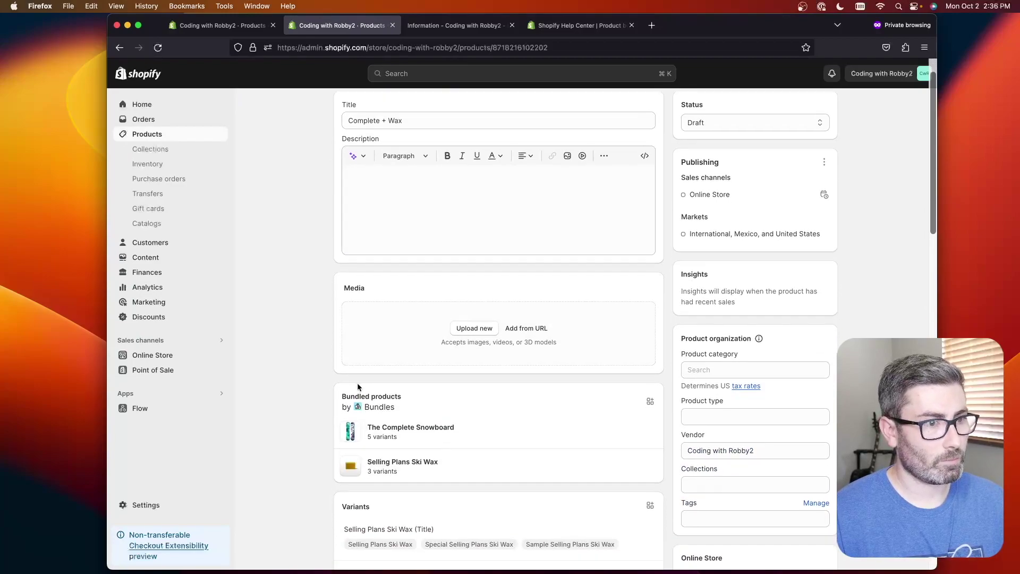
pyautogui.scroll(-8, 357, 386)
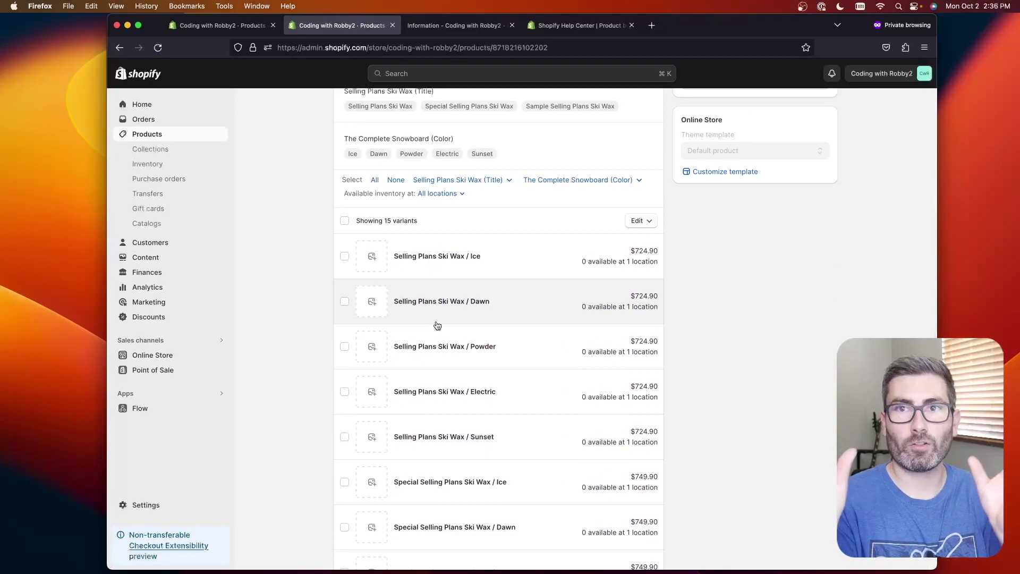
pyautogui.scroll(8, 584, 287)
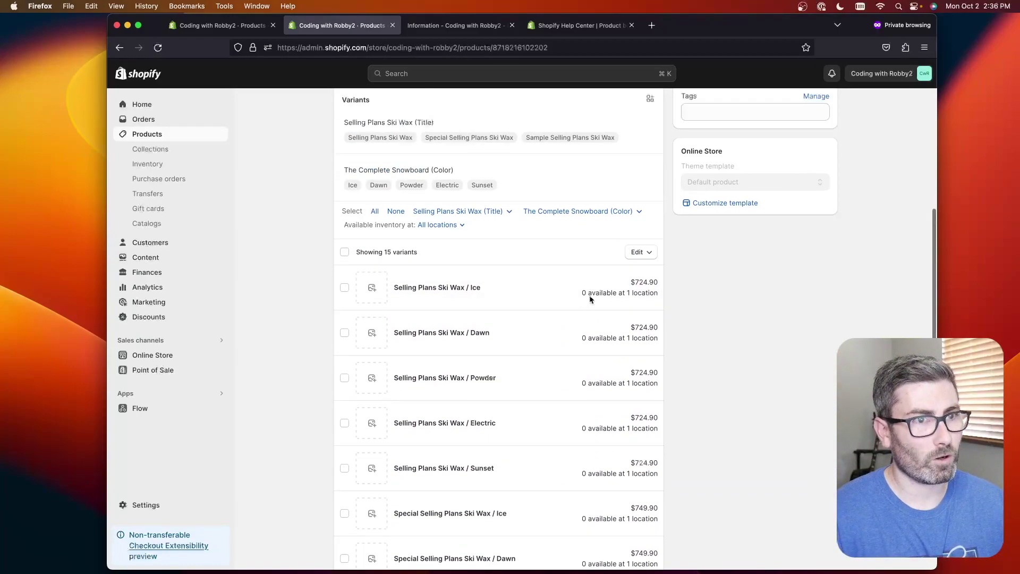
pyautogui.hotkey('ctrl', 'Tab')
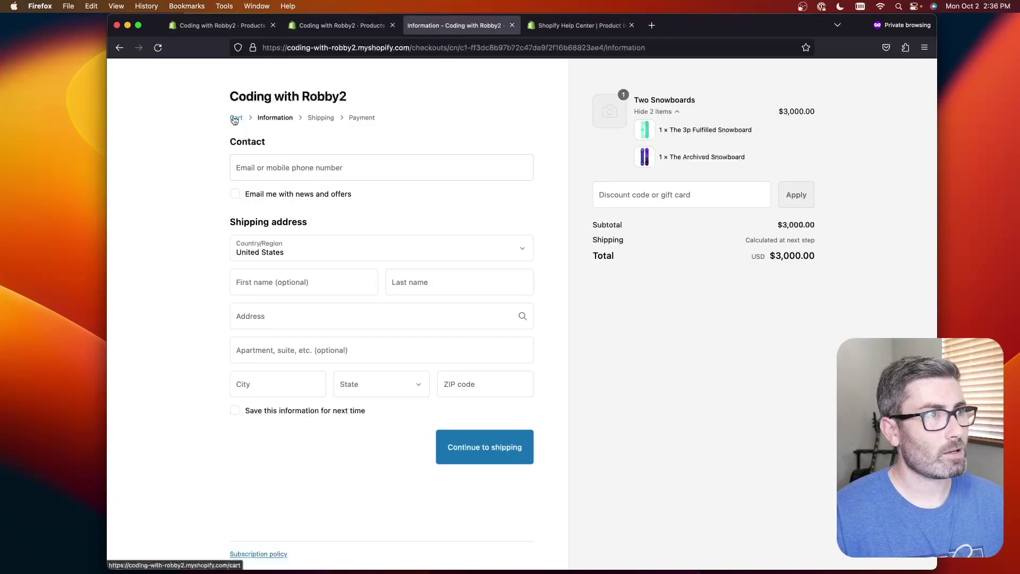
# Back on the storefront cart, search the store for 'complete'.
pyautogui.click(234, 117)
pyautogui.click(880, 74)
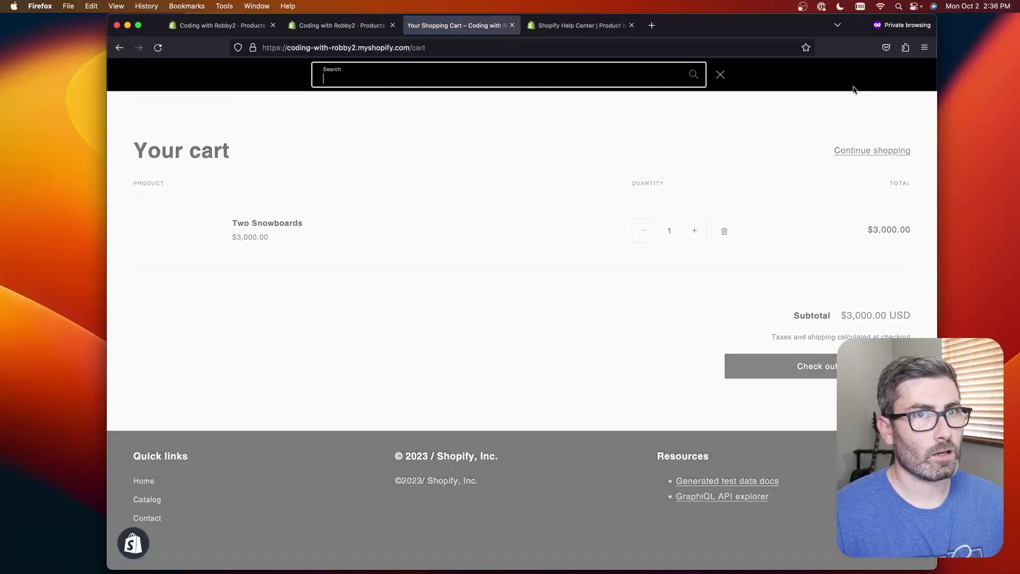
pyautogui.write('complete')
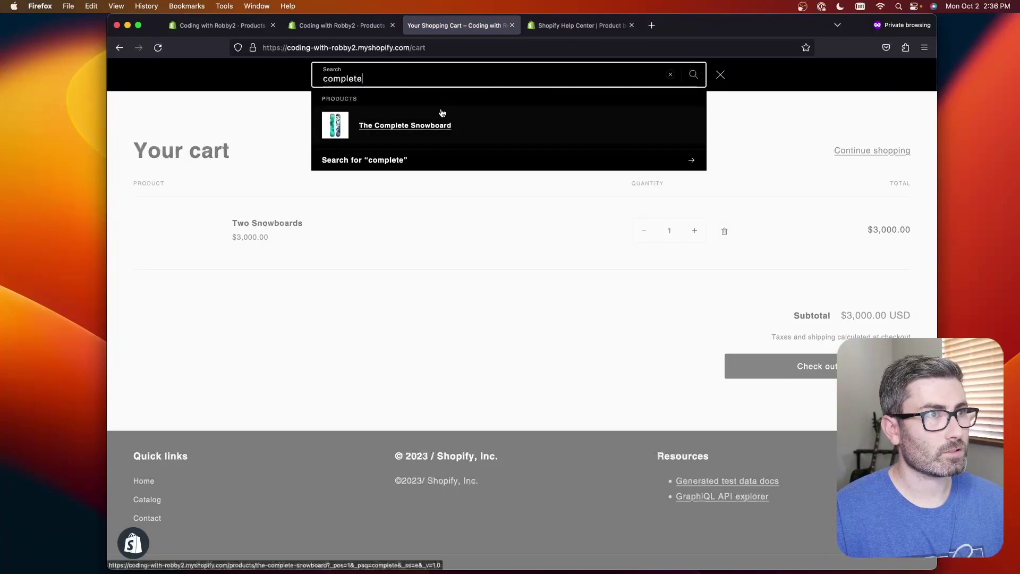
# Change the Complete + Wax product status from Draft to Active and save it.
pyautogui.click(363, 29)
pyautogui.click(755, 160)
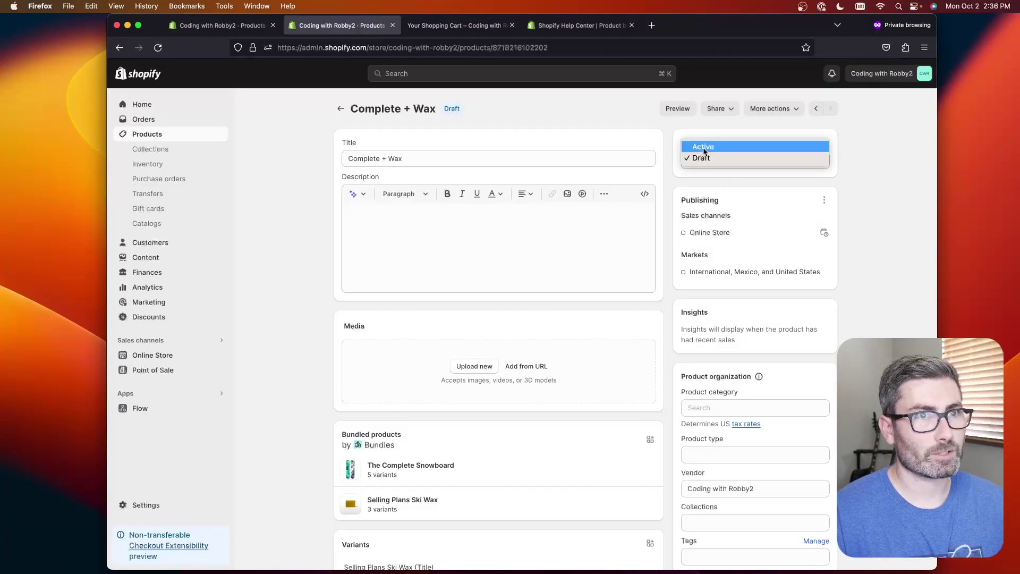
pyautogui.click(755, 144)
pyautogui.click(819, 73)
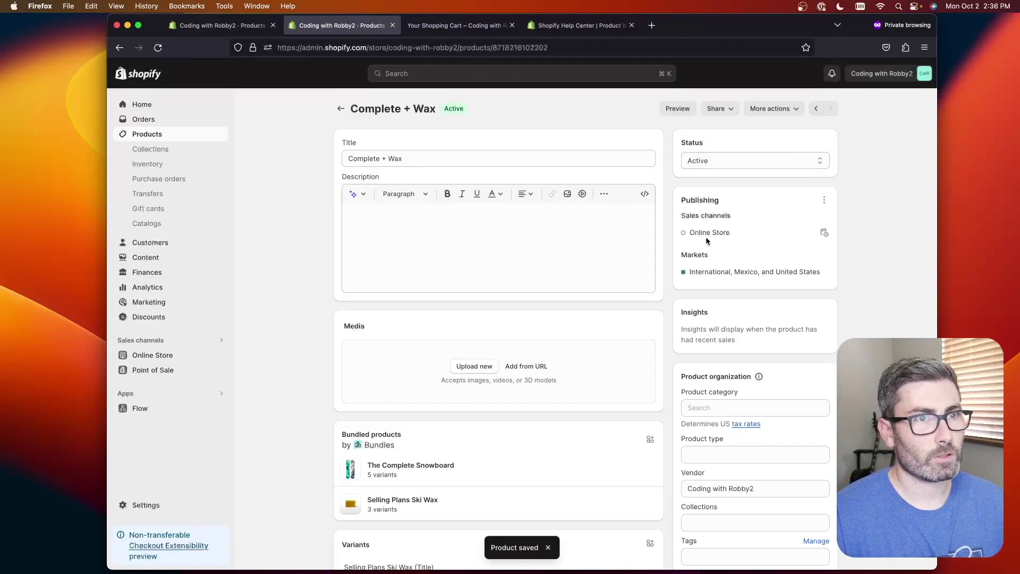
pyautogui.press('super+r')
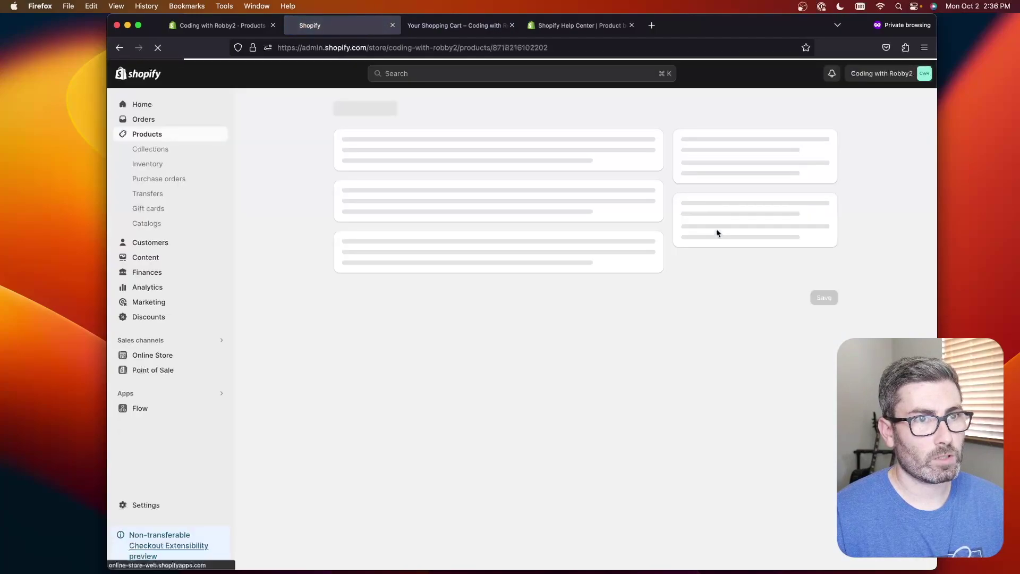
pyautogui.click(454, 25)
# Search the refreshed storefront for 'complete' and open the Complete + Wax product page.
pyautogui.press('super+r')
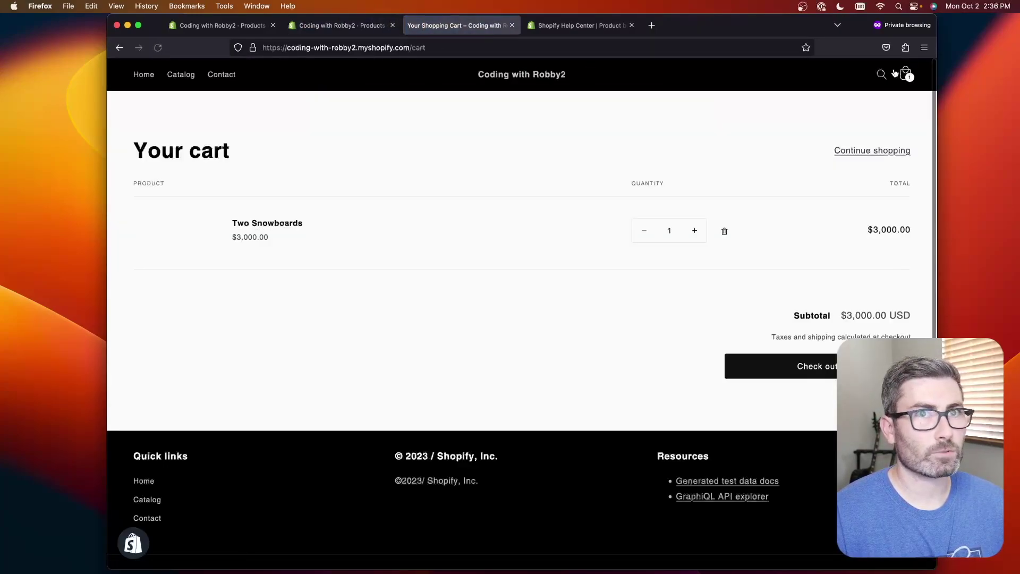
pyautogui.click(881, 73)
pyautogui.write('compl')
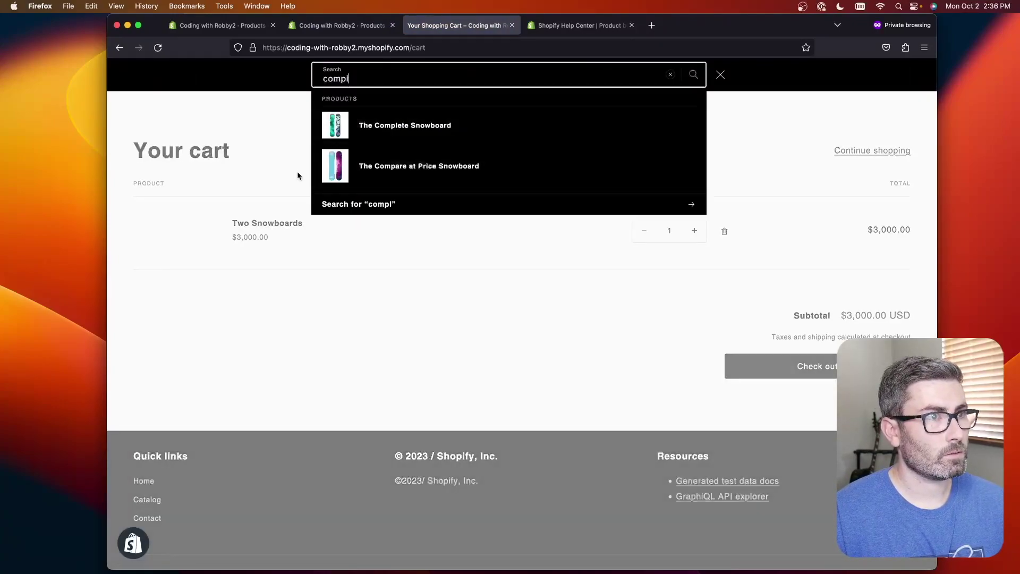
pyautogui.write('ete')
pyautogui.press('Return')
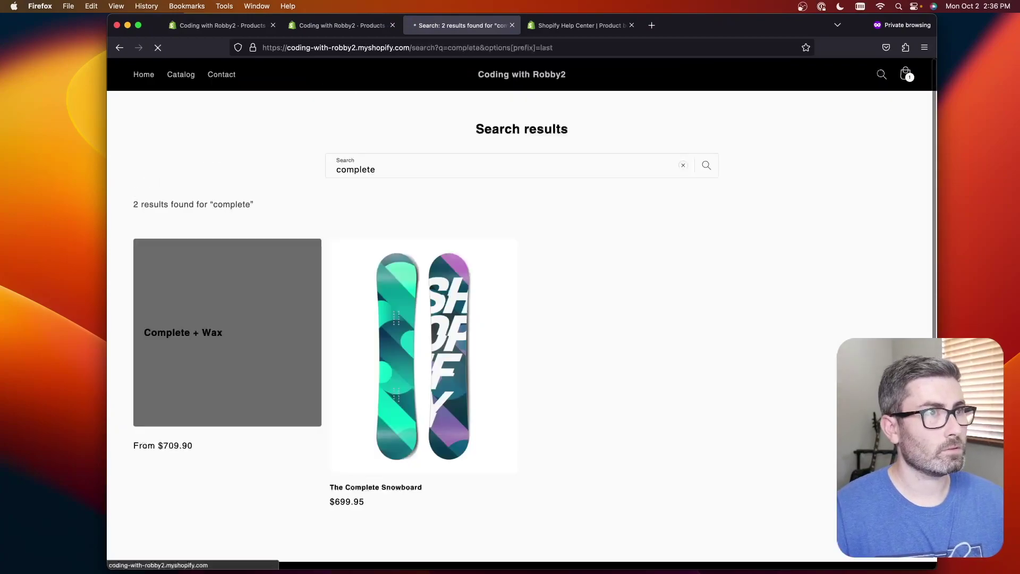
pyautogui.scroll(-1, 204, 236)
pyautogui.scroll(-3, 205, 236)
pyautogui.click(179, 209)
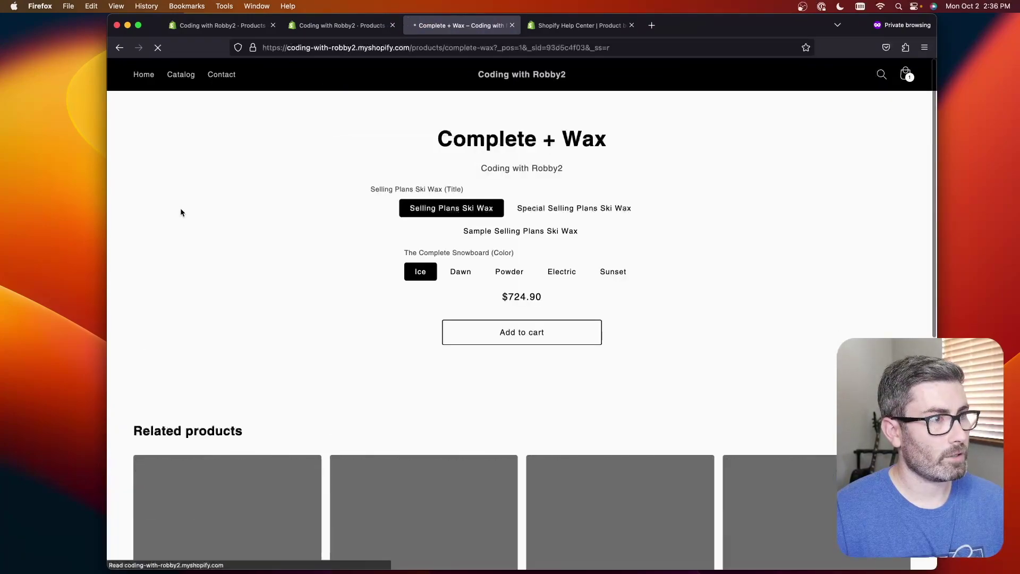
# Add Complete + Wax (Special Selling Plans Ski Wax, Powder) to the cart and proceed to checkout.
pyautogui.click(564, 214)
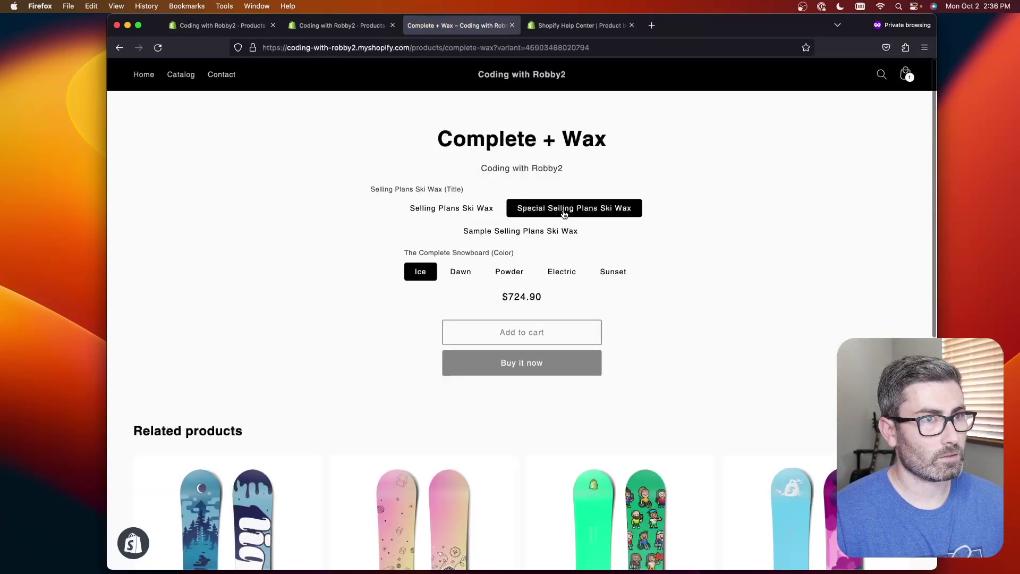
pyautogui.click(489, 272)
pyautogui.scroll(-2, 611, 293)
pyautogui.click(538, 281)
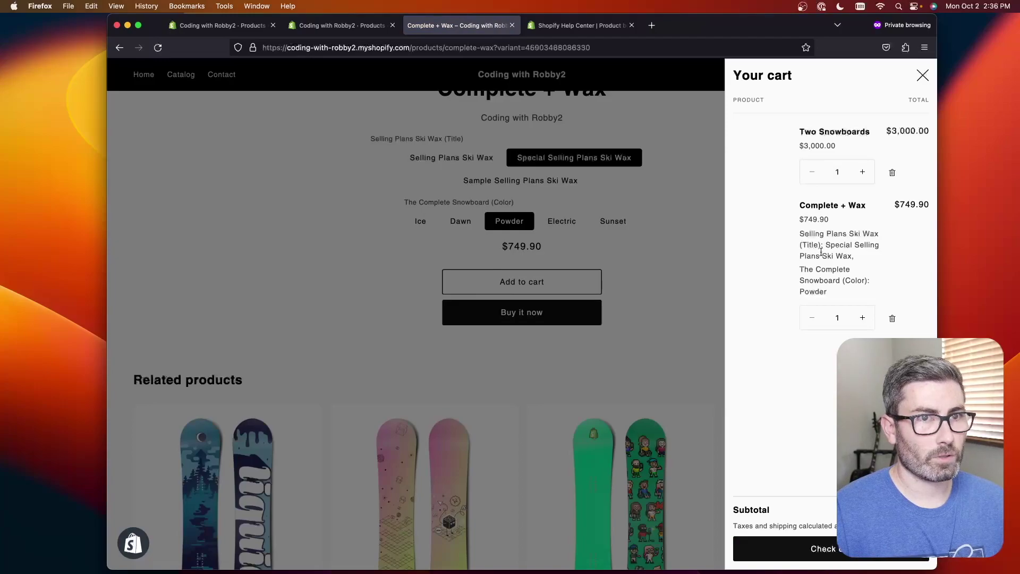
pyautogui.click(815, 551)
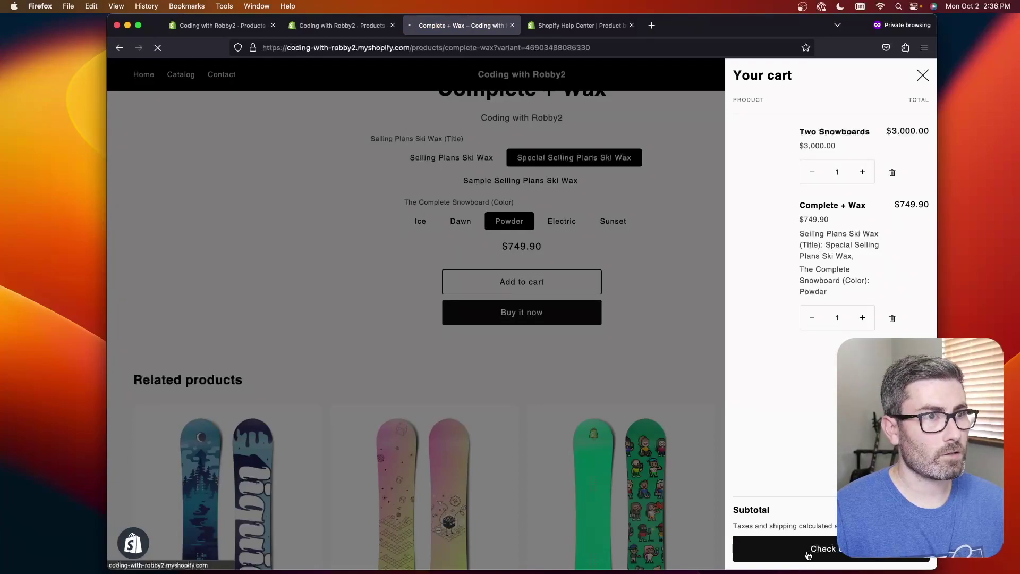